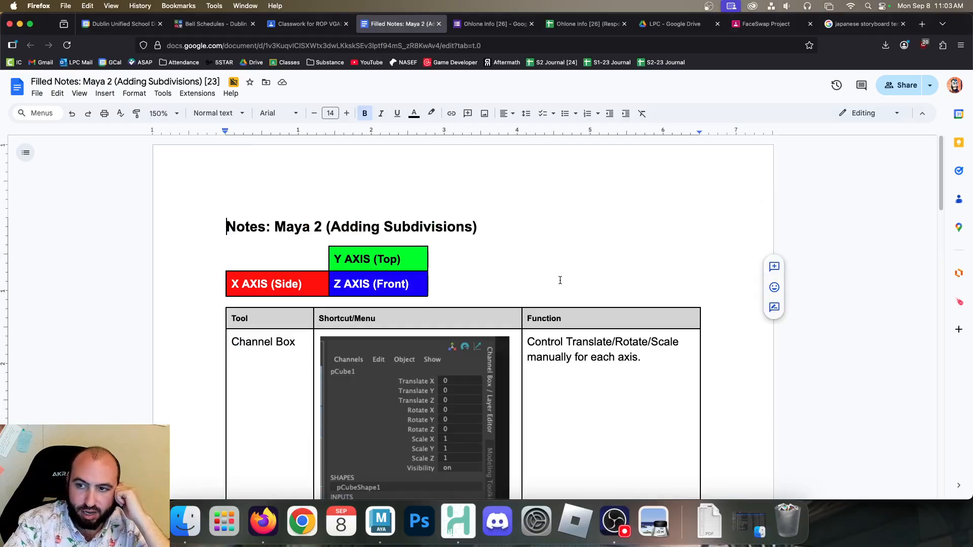
# Review the Channel Box and starting primitive parameter entries in the Maya 2 (Adding Subdivisions) notes
pyautogui.scroll(-3, 557, 273)
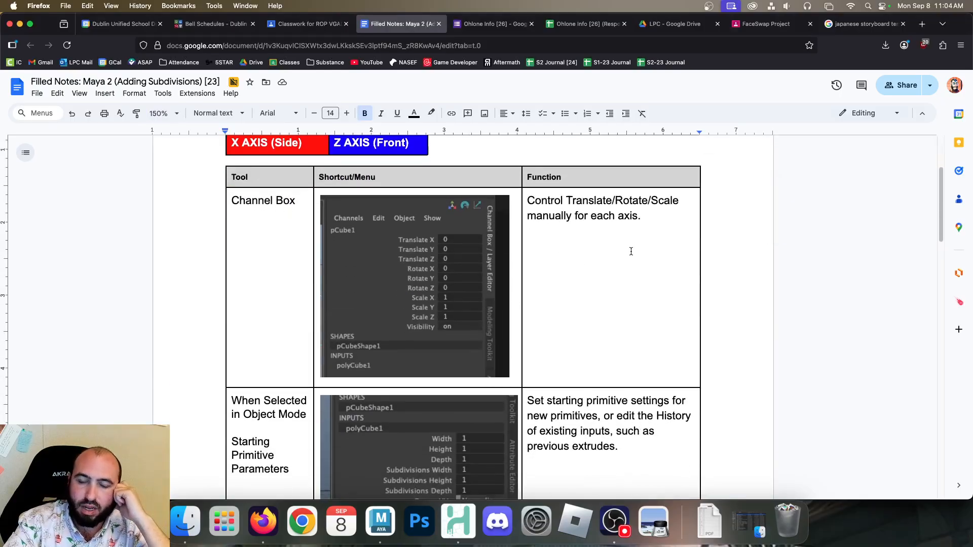
pyautogui.scroll(-2, 629, 250)
pyautogui.scroll(3, 627, 254)
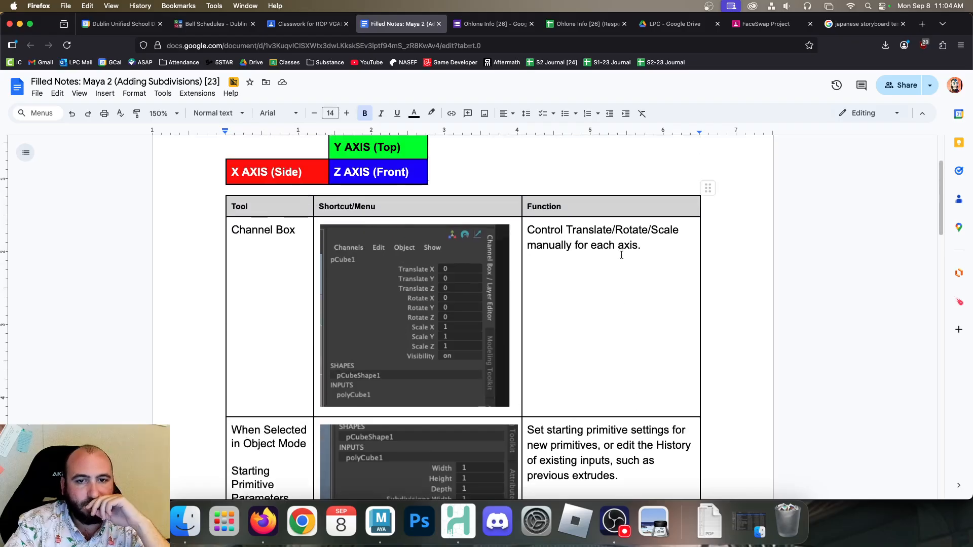
pyautogui.scroll(2, 623, 256)
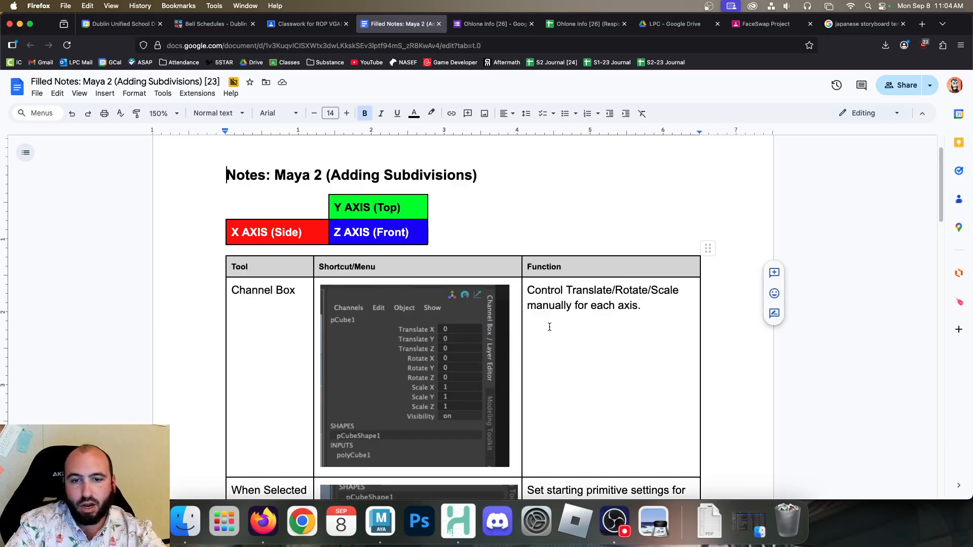
pyautogui.scroll(-2, 549, 327)
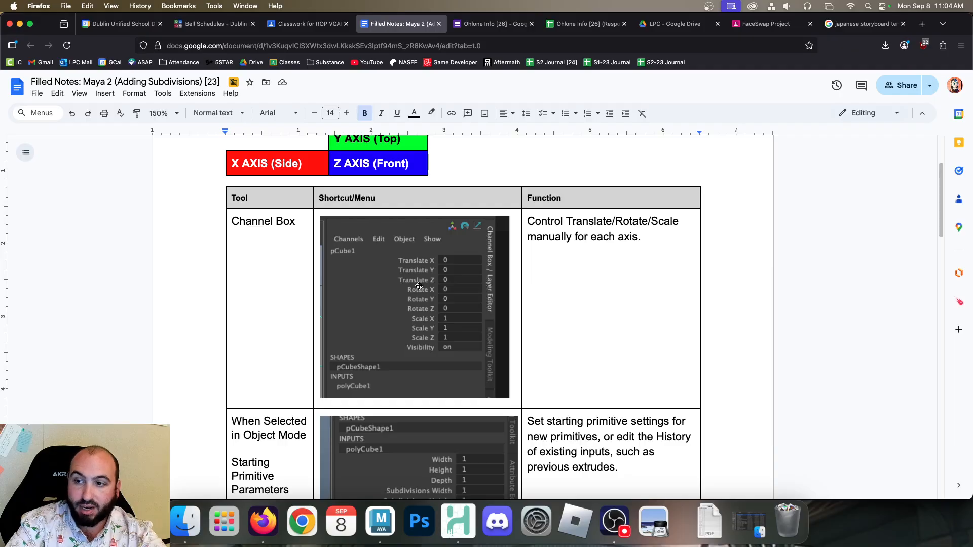
pyautogui.scroll(-2, 458, 296)
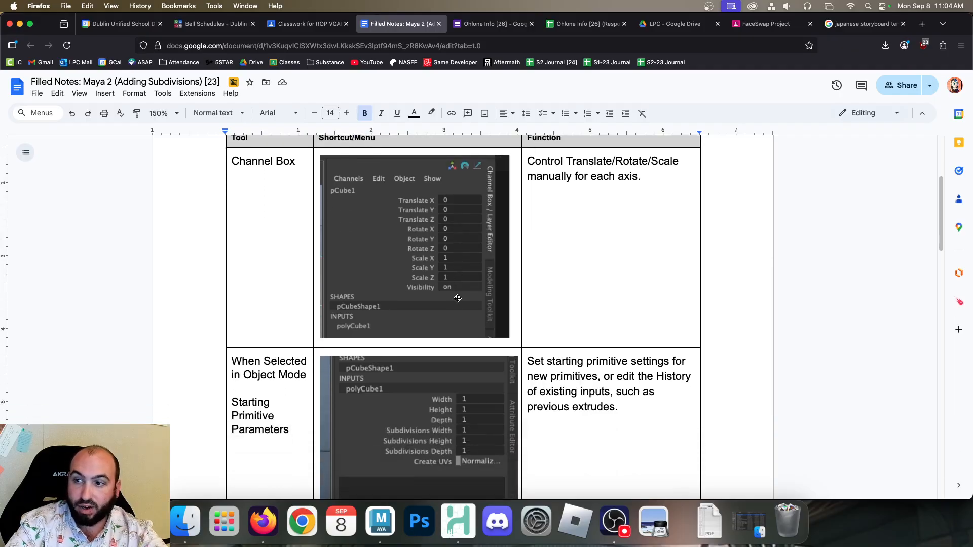
# Switch to Maya and create a polygon cylinder at the origin
pyautogui.click(381, 522)
pyautogui.click(111, 150)
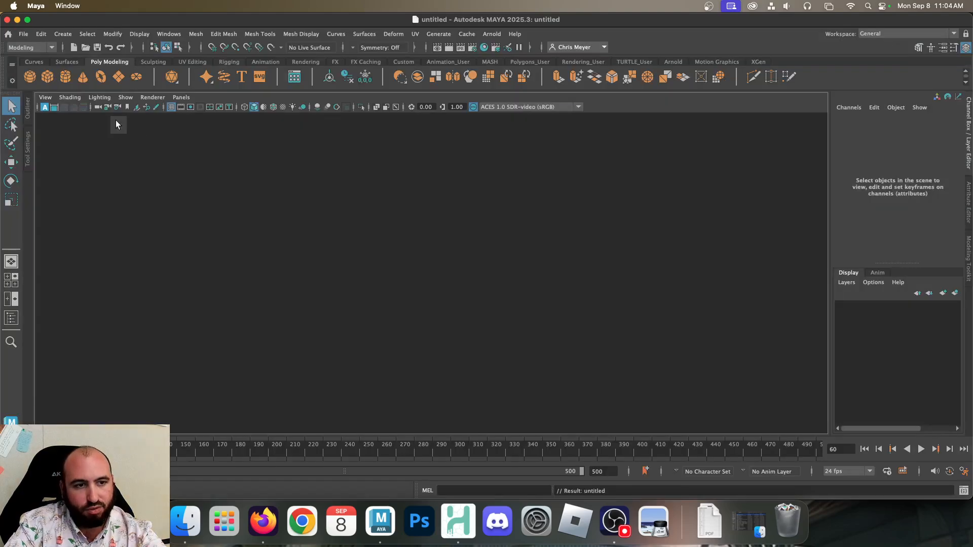
pyautogui.click(65, 77)
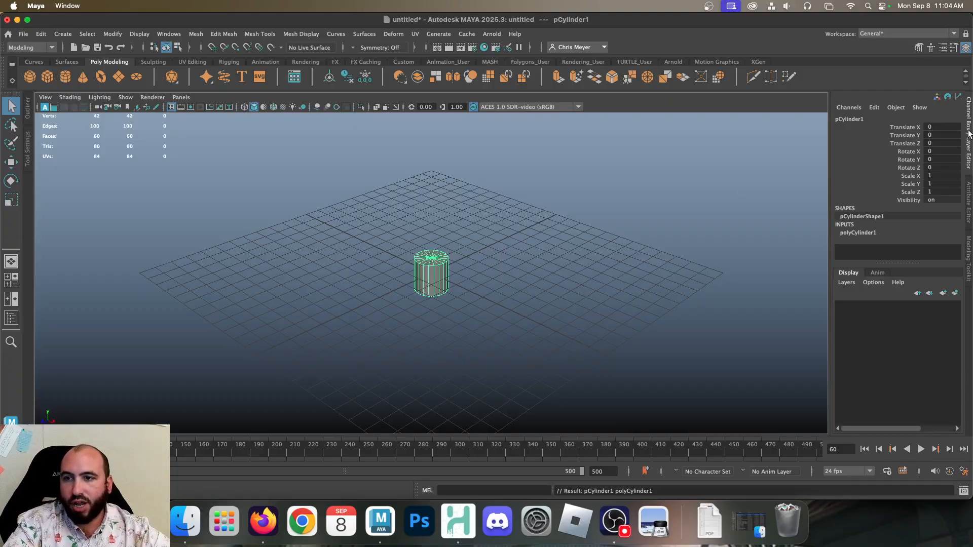
# Toggle back to the Channel Box and expand the cylinder's polyCylinder1 creation settings to its subdivision values
pyautogui.click(966, 48)
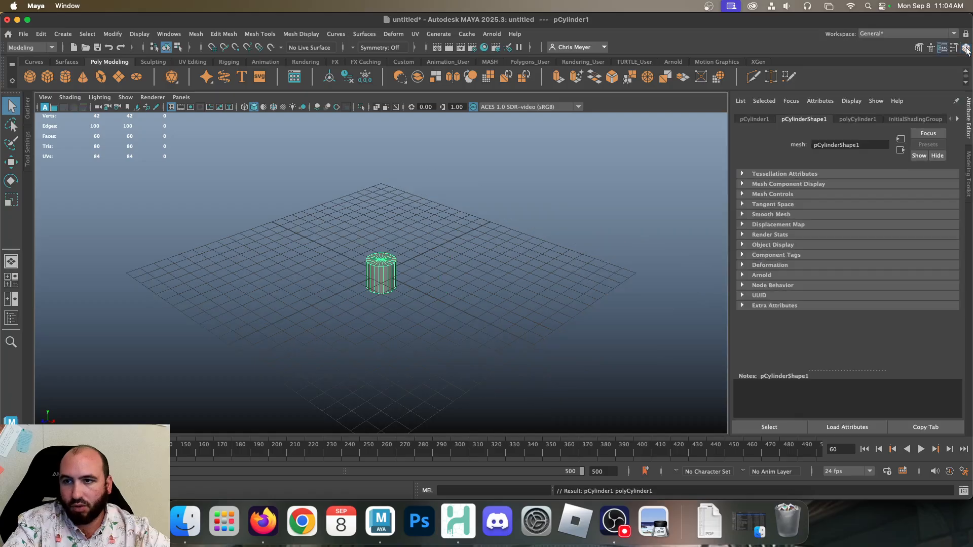
pyautogui.click(966, 48)
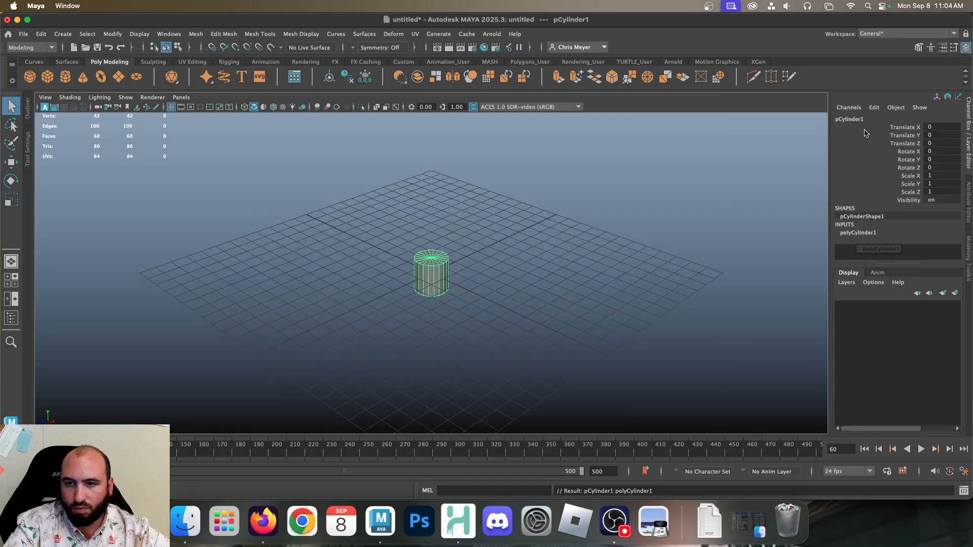
pyautogui.click(857, 233)
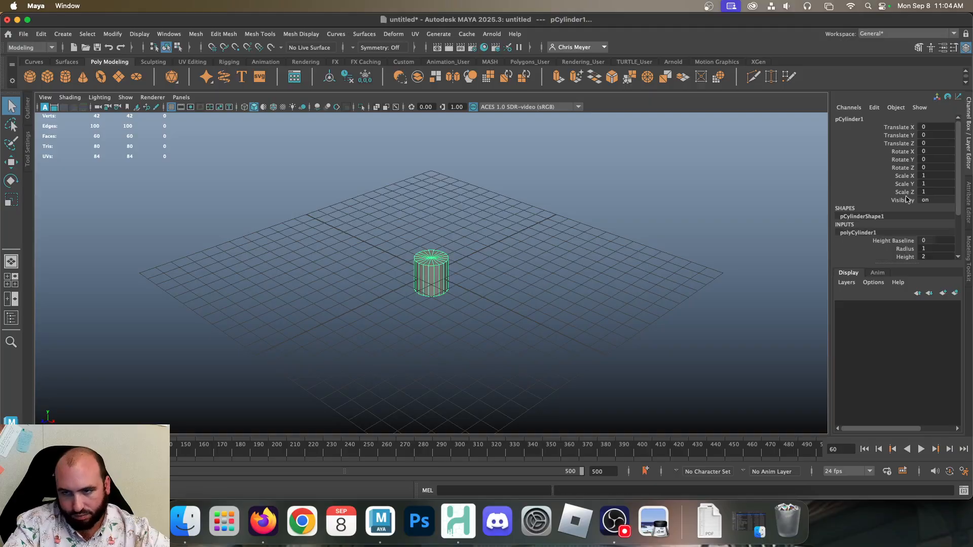
pyautogui.scroll(-3, 860, 236)
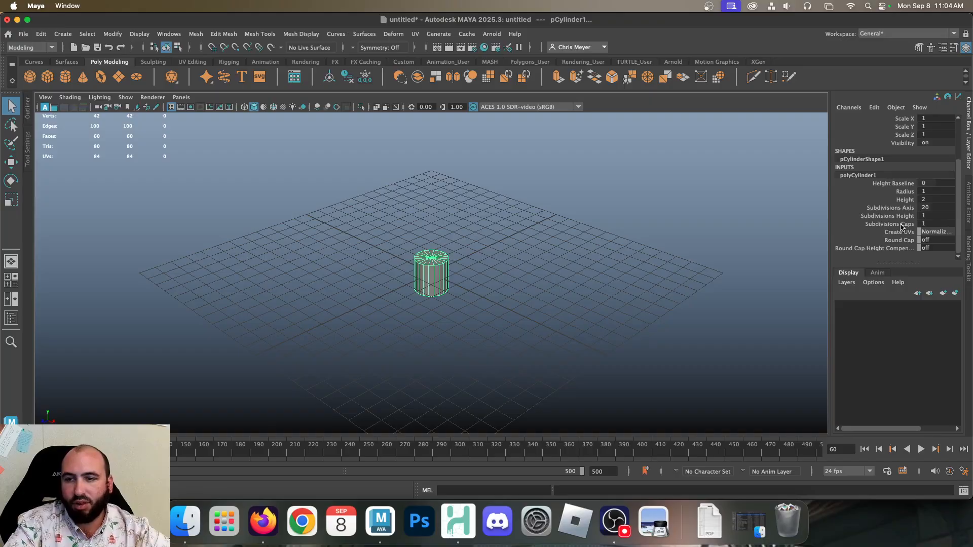
# Try a Subdivisions Axis value of 10 on the cylinder, and restore it to 20
pyautogui.click(897, 217)
pyautogui.scroll(5, 436, 250)
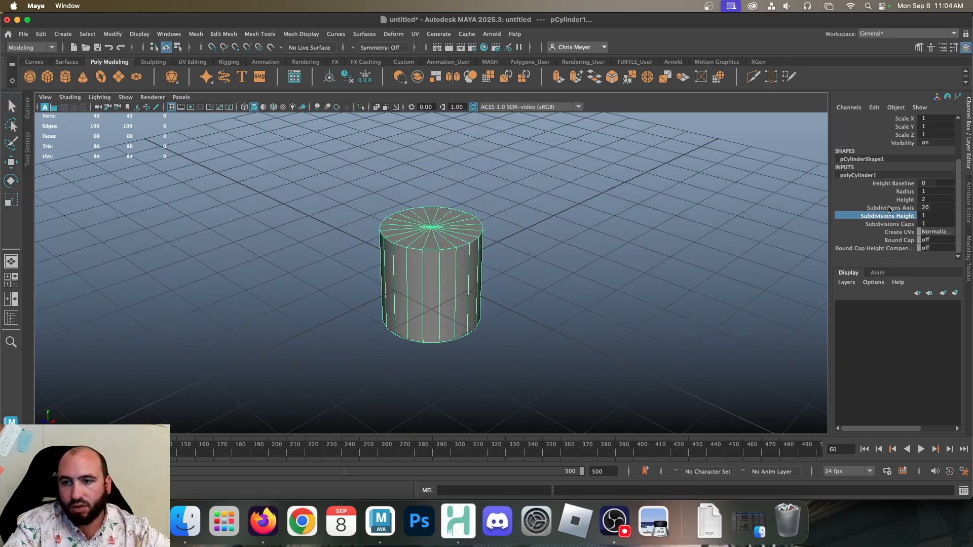
pyautogui.click(890, 208)
pyautogui.click(938, 207)
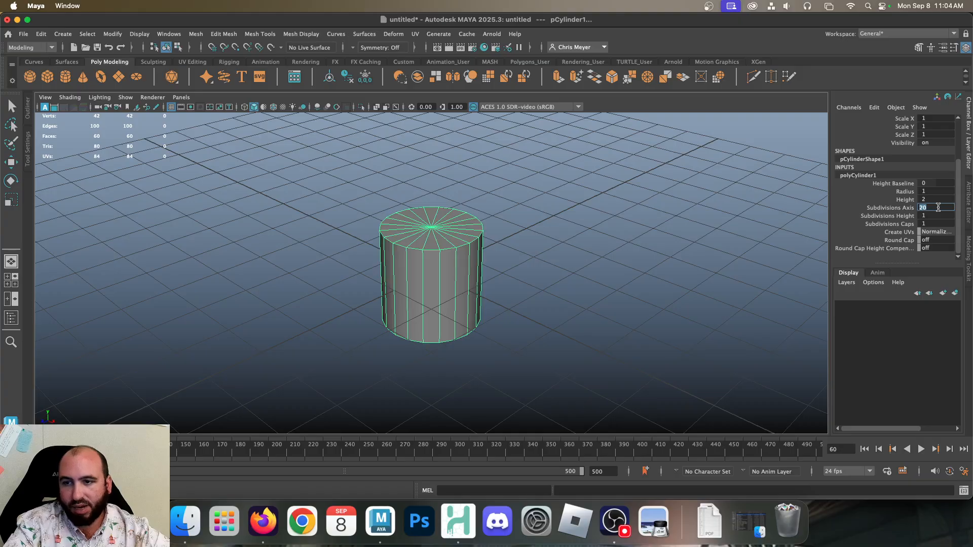
pyautogui.write('10')
pyautogui.press('Return')
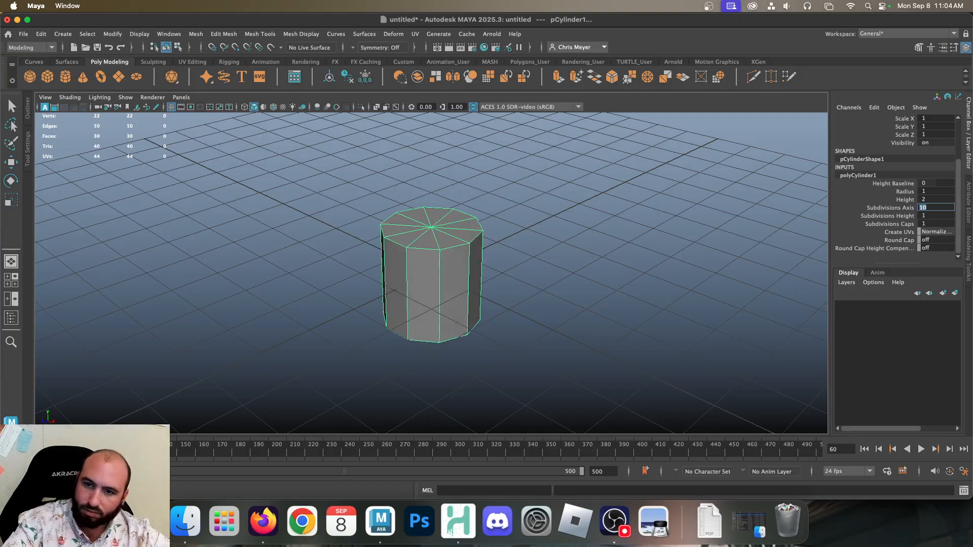
pyautogui.write('20')
pyautogui.press('Return')
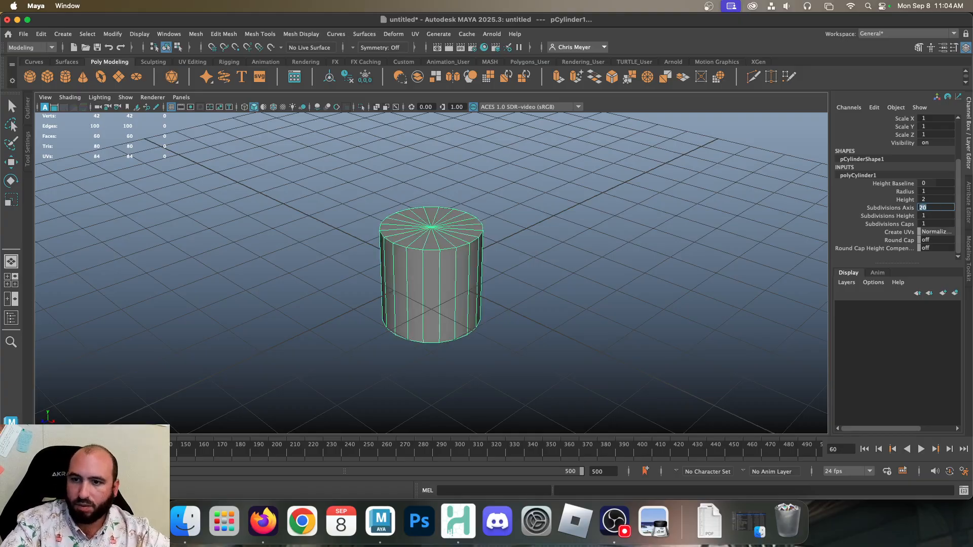
# Adjust the cylinder's Subdivisions Axis interactively in the viewport to 15 and undo the change
pyautogui.click(905, 207)
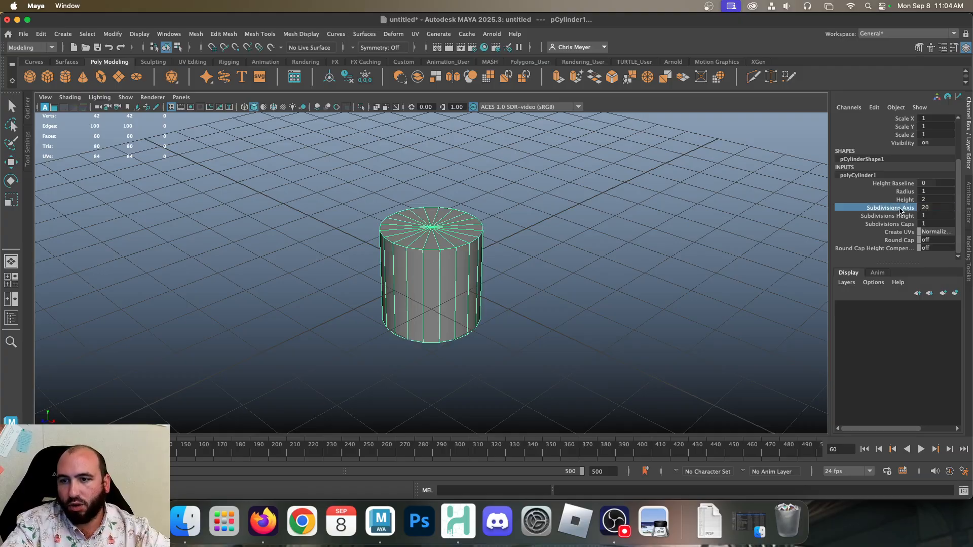
pyautogui.moveTo(504, 163); pyautogui.dragTo(478, 181, button='middle')
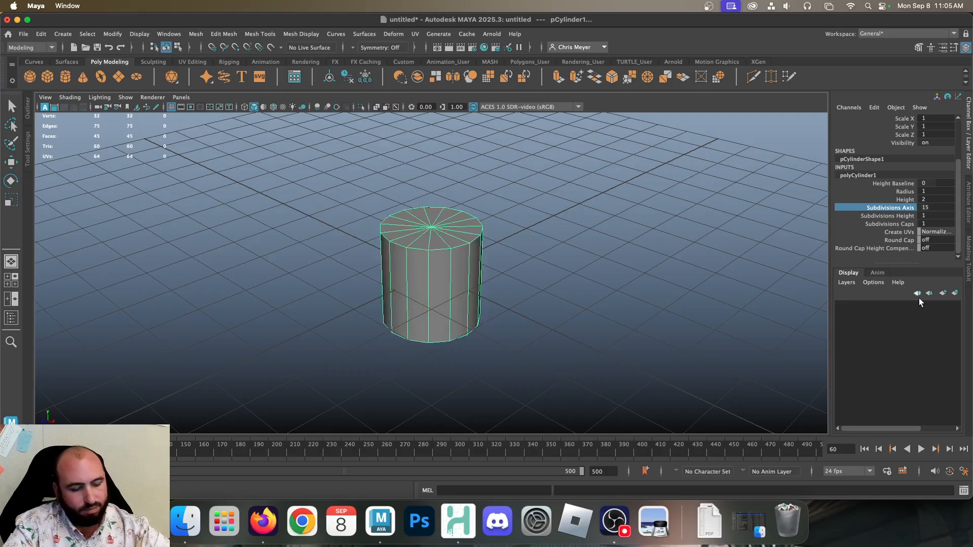
pyautogui.press('super+z')
# Interactively set the cylinder's Subdivisions Height to 4 and its Subdivisions Caps to 4
pyautogui.click(904, 216)
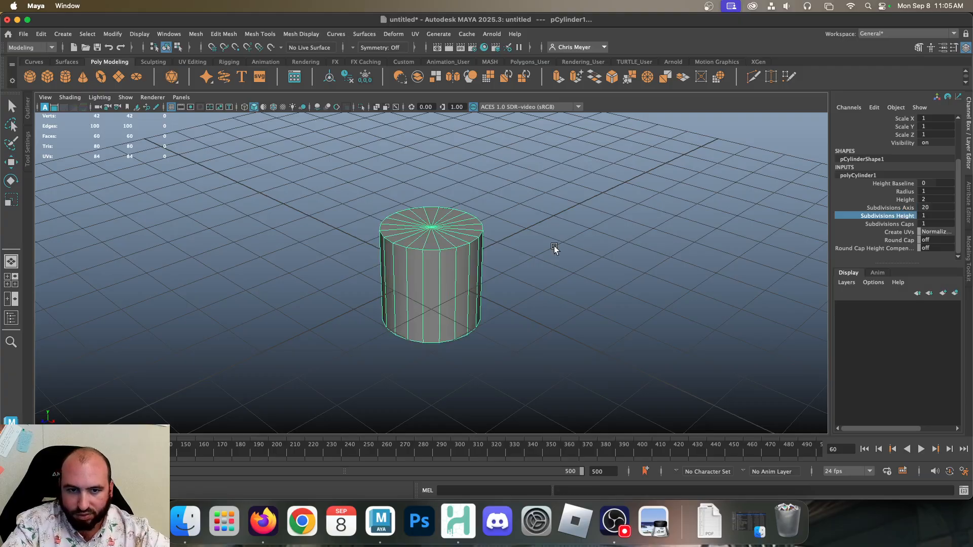
pyautogui.moveTo(554, 245)
pyautogui.mouseDown(button='middle')
pyautogui.moveTo(582, 238)
pyautogui.moveTo(570, 238)
pyautogui.mouseUp(button='middle')
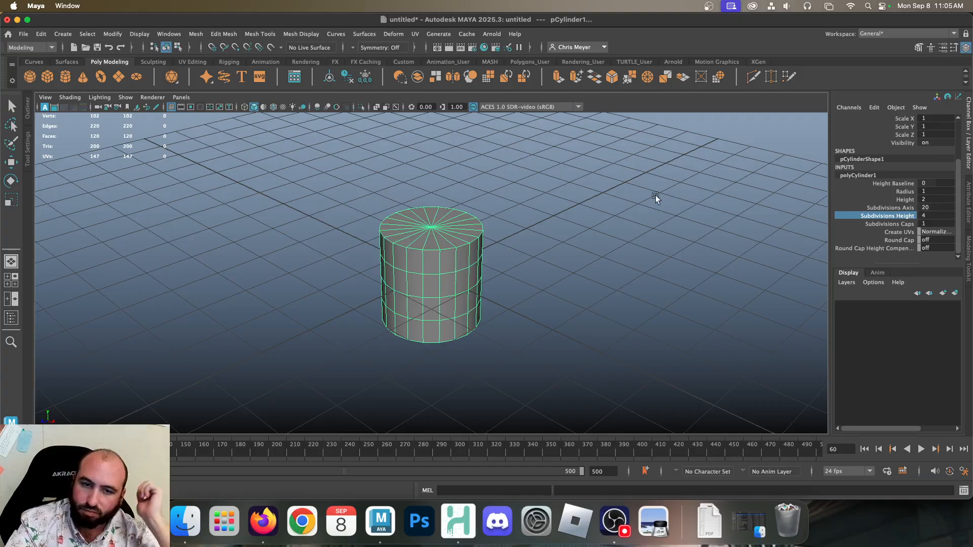
pyautogui.click(896, 224)
pyautogui.moveTo(592, 219); pyautogui.dragTo(606, 213, button='middle')
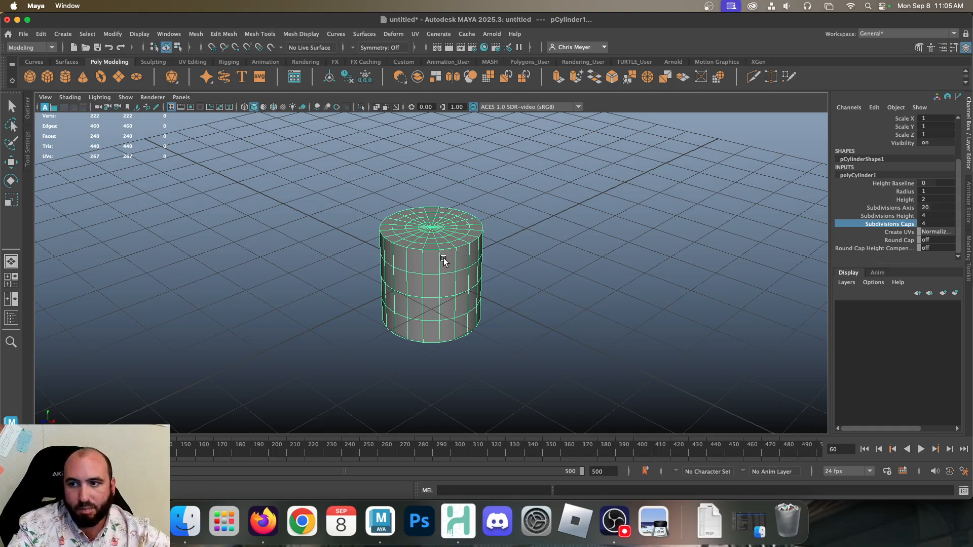
# Delete the subdivided cylinder and create a new default polygon cylinder in its place
pyautogui.press('q')
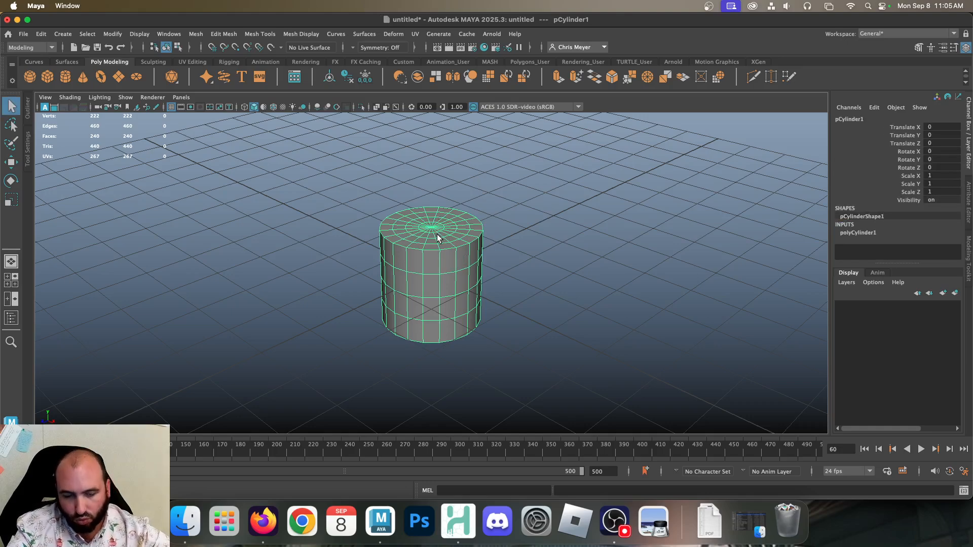
pyautogui.press('Delete')
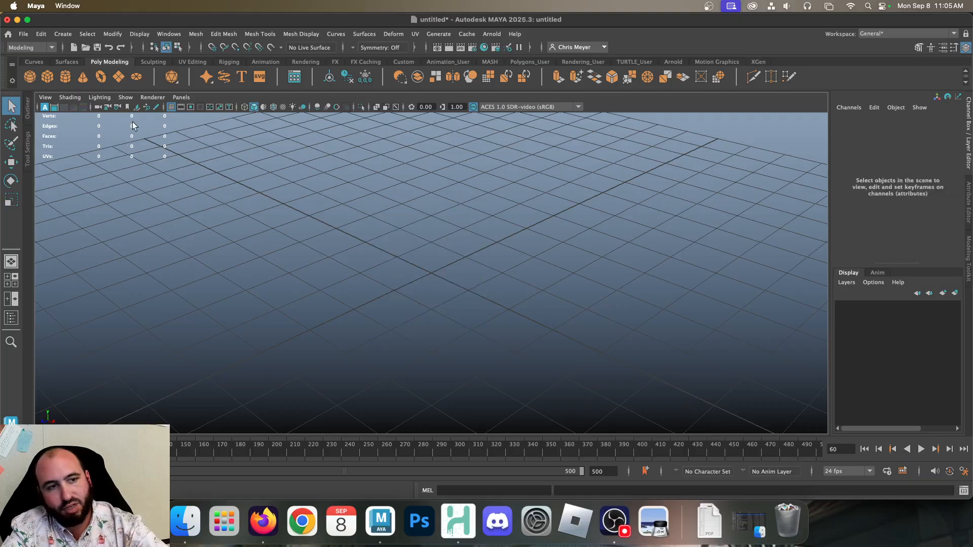
pyautogui.click(66, 77)
# Insert a horizontal edge loop around the cylinder near its base with Insert Edge Loop
pyautogui.click(263, 35)
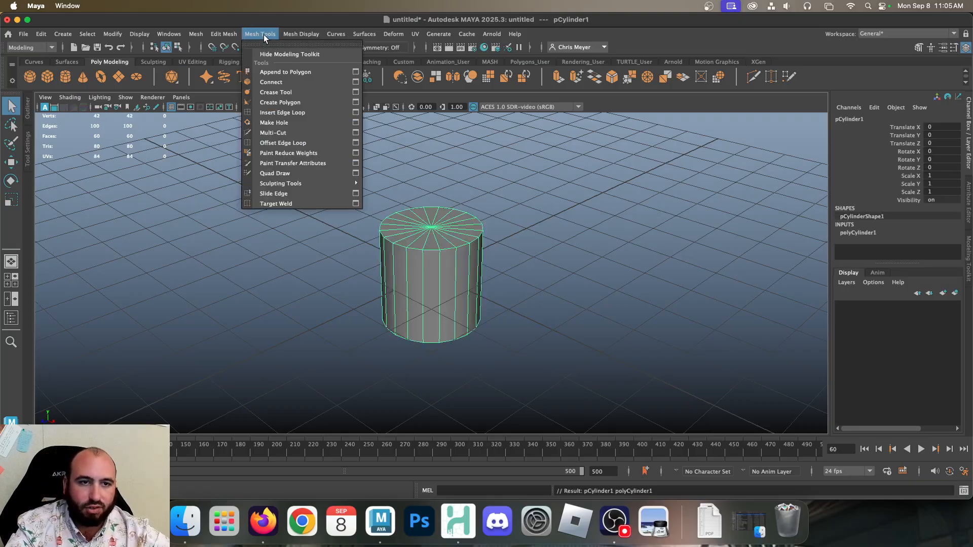
pyautogui.click(286, 113)
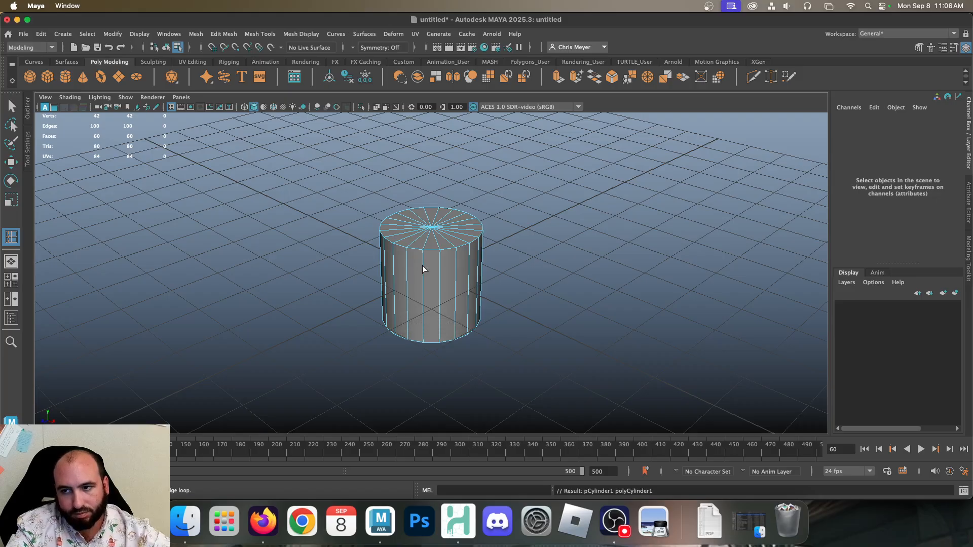
pyautogui.moveTo(425, 269); pyautogui.dragTo(424, 329)
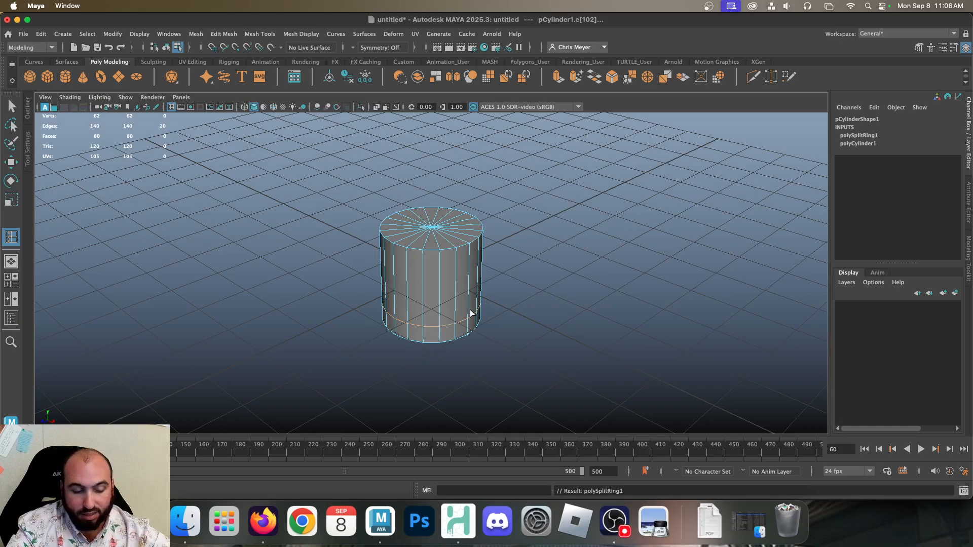
# Move the inserted edge loop up about 1.13 units along Y and undo the move
pyautogui.press('w')
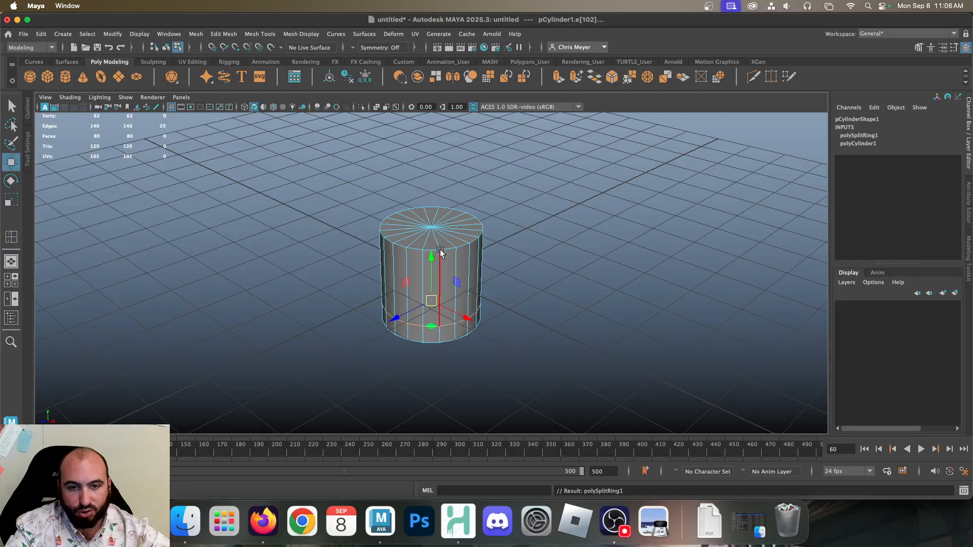
pyautogui.moveTo(431, 255); pyautogui.dragTo(440, 206)
pyautogui.press('super+z')
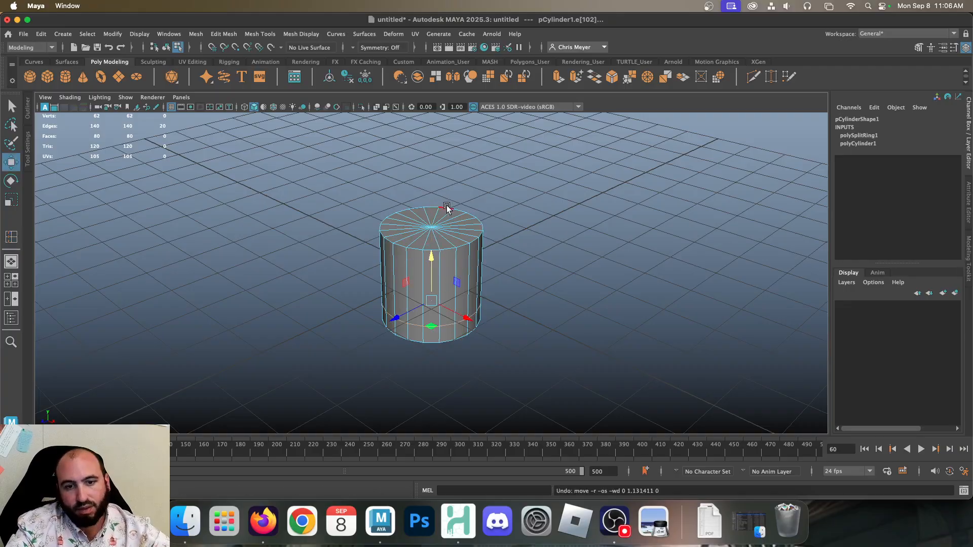
# Try inserting vertical edge loops from the horizontal loop near the base, undo both, and return to the Select tool with nothing selected
pyautogui.click(11, 236)
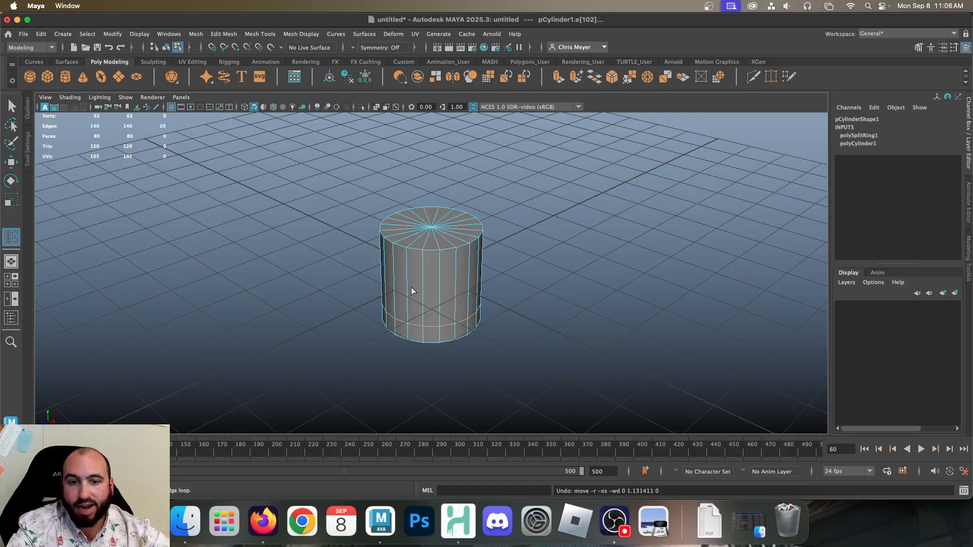
pyautogui.click(431, 329)
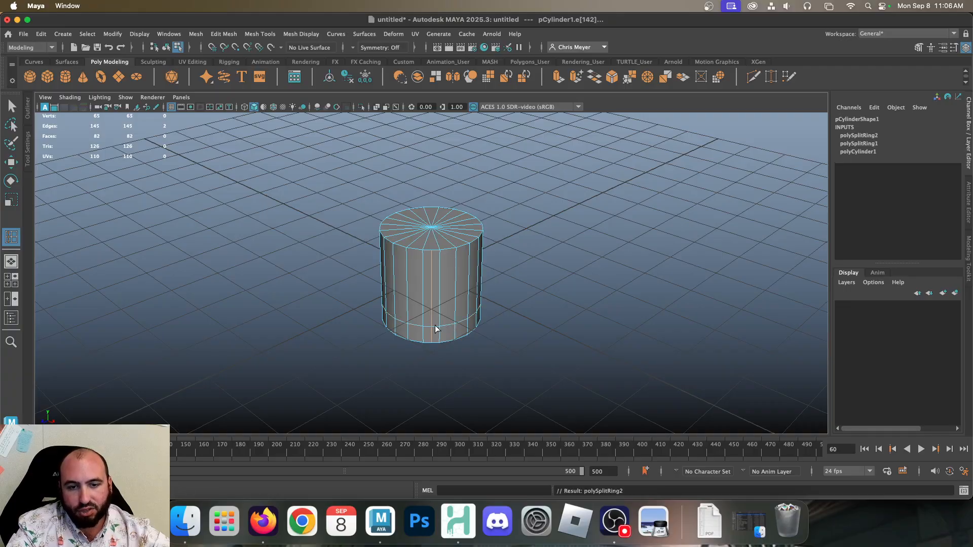
pyautogui.click(433, 326)
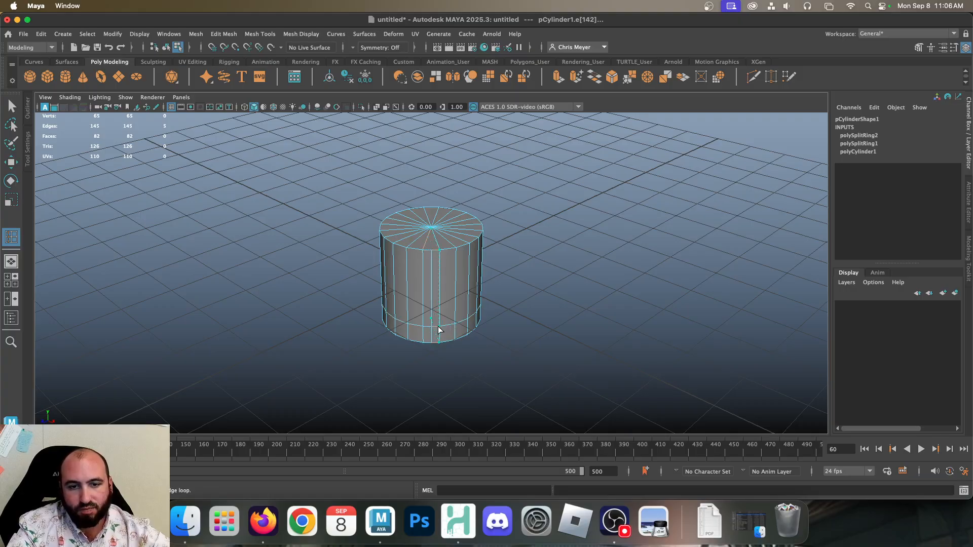
pyautogui.click(434, 329)
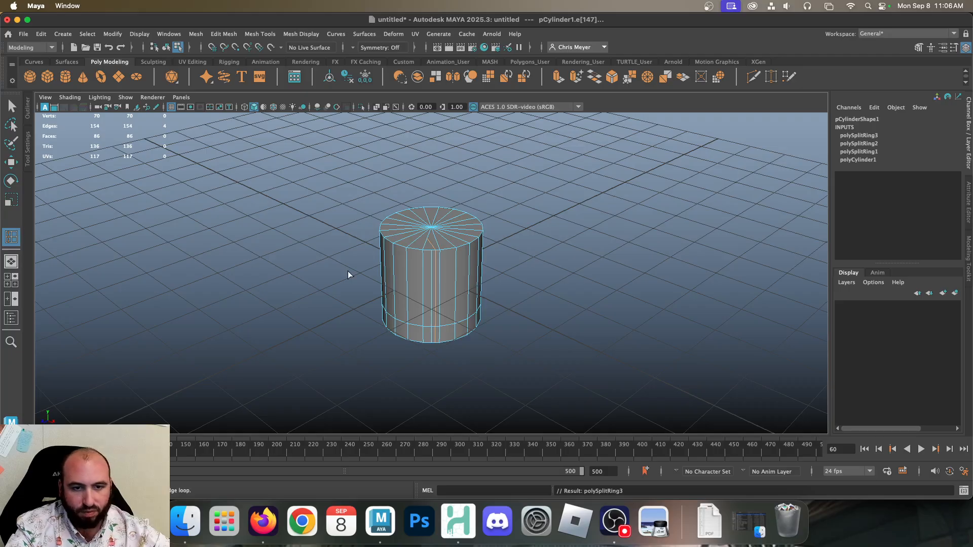
pyautogui.hotkey('ctrl', 'z')
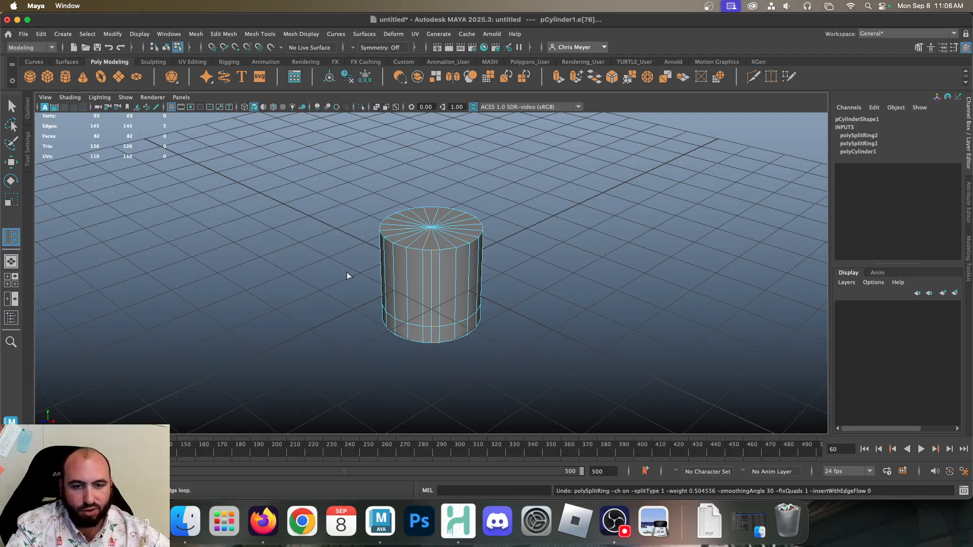
pyautogui.hotkey('ctrl', 'z')
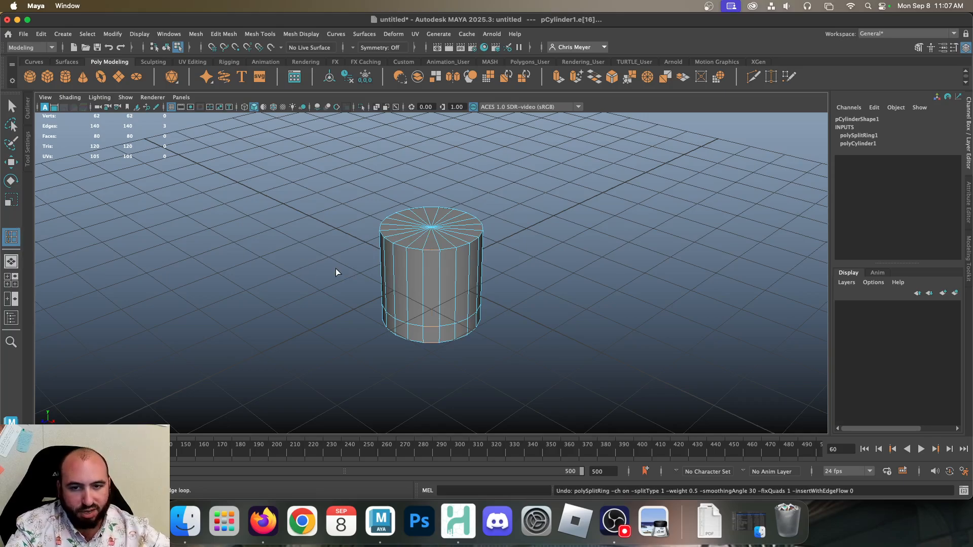
pyautogui.press('q')
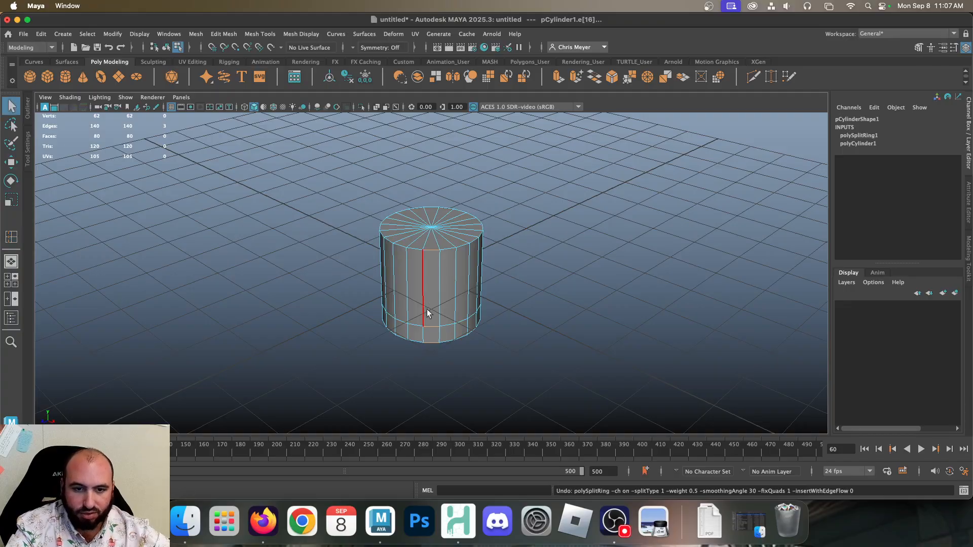
pyautogui.click(624, 232)
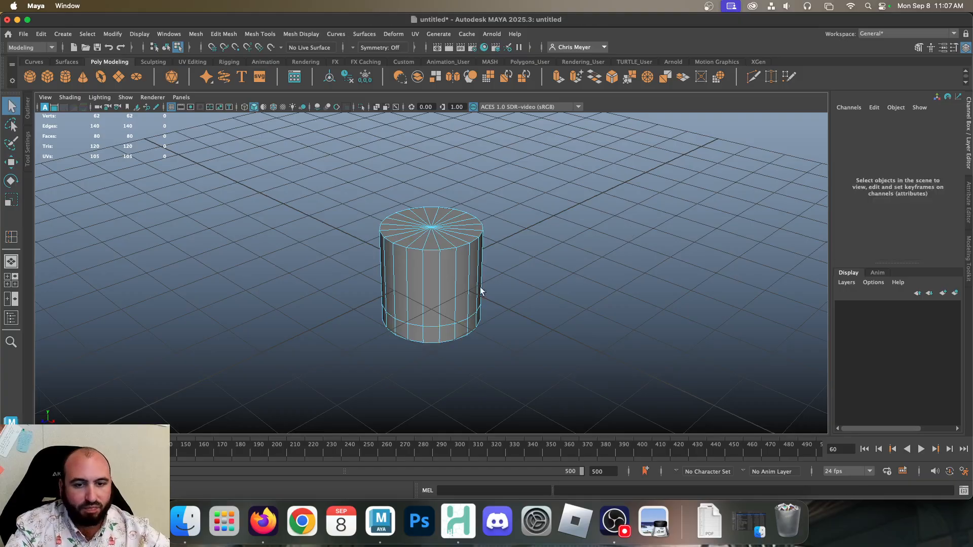
# Switch back to object mode and move the whole cylinder up to about 2.17 on Y
pyautogui.click(431, 327)
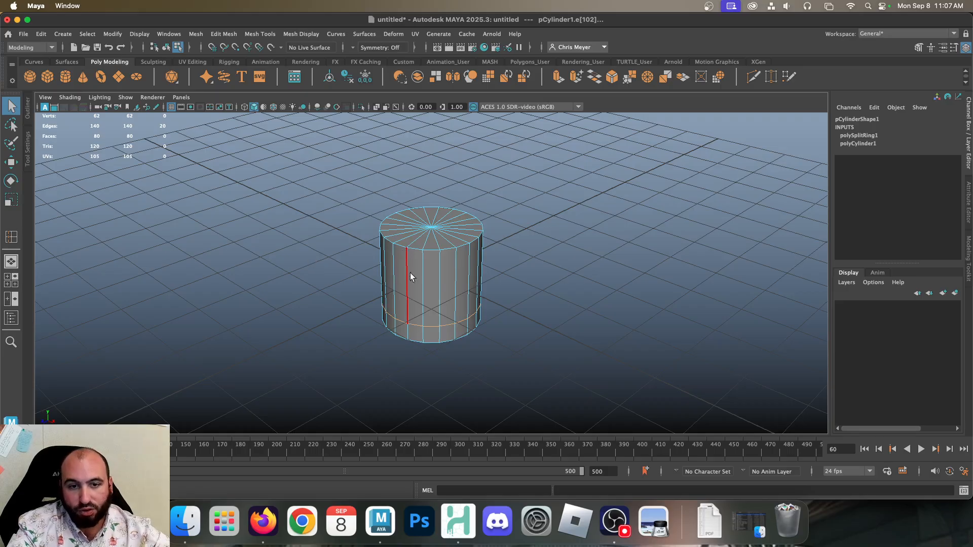
pyautogui.moveTo(419, 200); pyautogui.dragTo(471, 188, button='right')
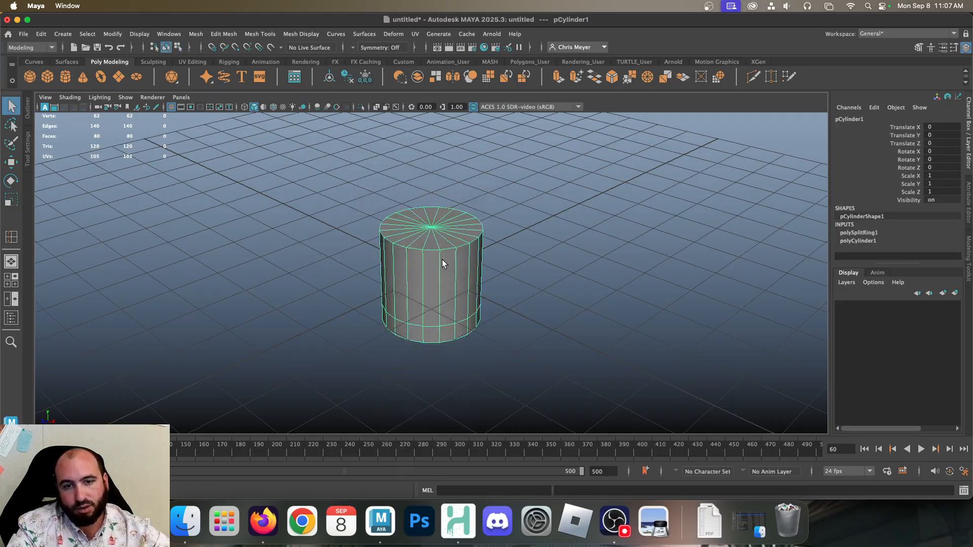
pyautogui.press('w')
pyautogui.moveTo(430, 233); pyautogui.dragTo(437, 128)
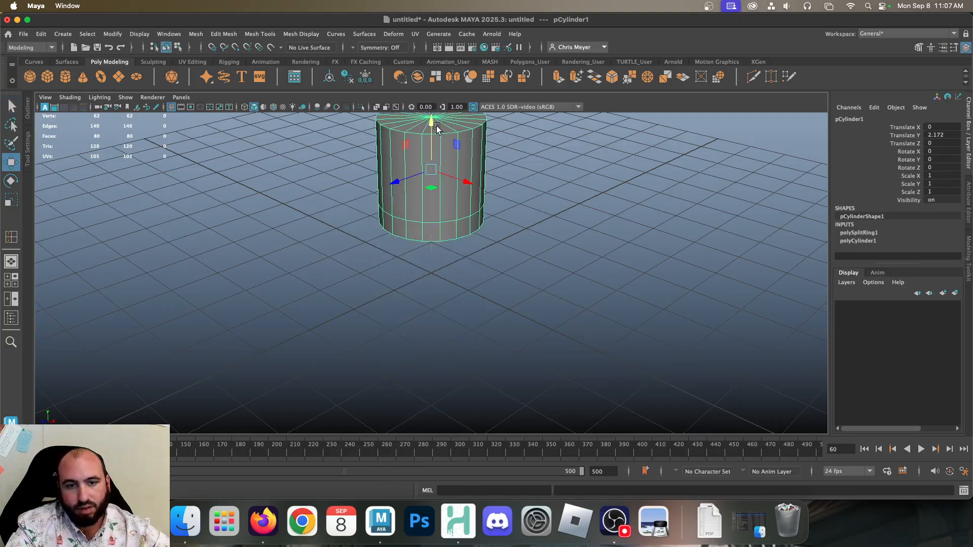
pyautogui.keyDown('alt'); pyautogui.moveTo(441, 217); pyautogui.dragTo(410, 357, button='middle'); pyautogui.keyUp('alt')
pyautogui.keyDown('alt'); pyautogui.moveTo(398, 356); pyautogui.dragTo(398, 382); pyautogui.keyUp('alt')
pyautogui.scroll(3, 396, 298)
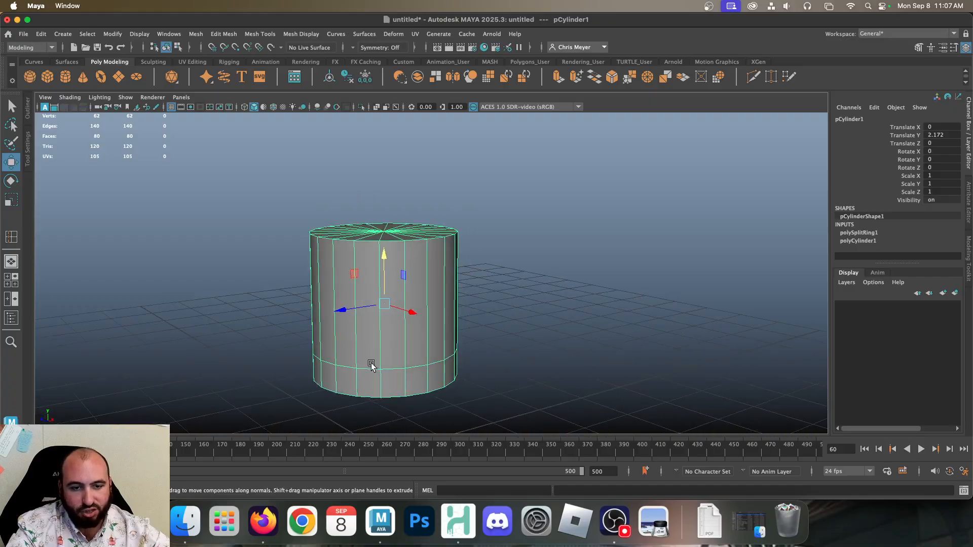
# Stretch the cylinder vertically to a Y scale of about 2.12
pyautogui.moveTo(371, 362); pyautogui.dragTo(402, 186, button='right')
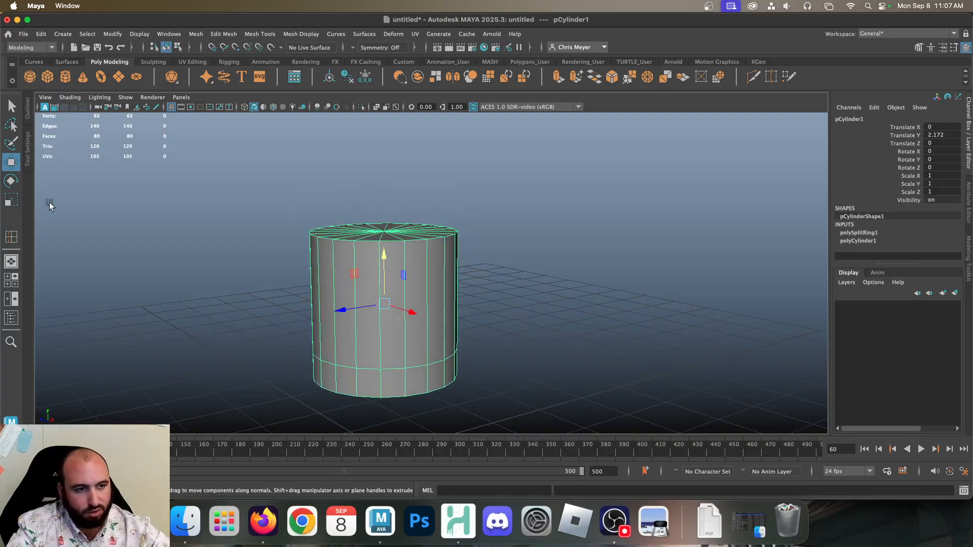
pyautogui.click(9, 203)
pyautogui.moveTo(384, 260); pyautogui.dragTo(382, 208)
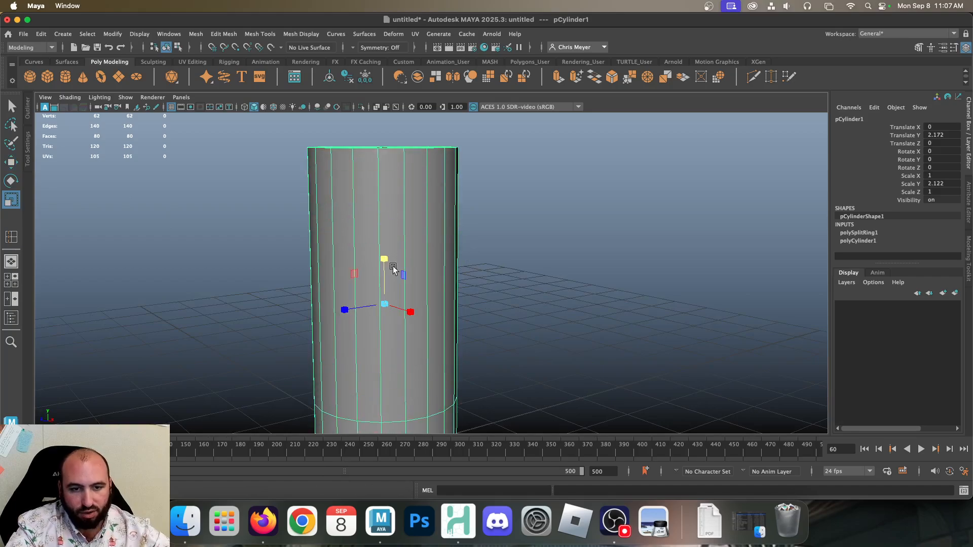
# Select the edge loop near the cylinder's base and scale it inward uniformly to form a narrow waist
pyautogui.keyDown('alt'); pyautogui.moveTo(382, 261); pyautogui.dragTo(378, 374); pyautogui.keyUp('alt')
pyautogui.moveTo(381, 355); pyautogui.dragTo(380, 168, button='right')
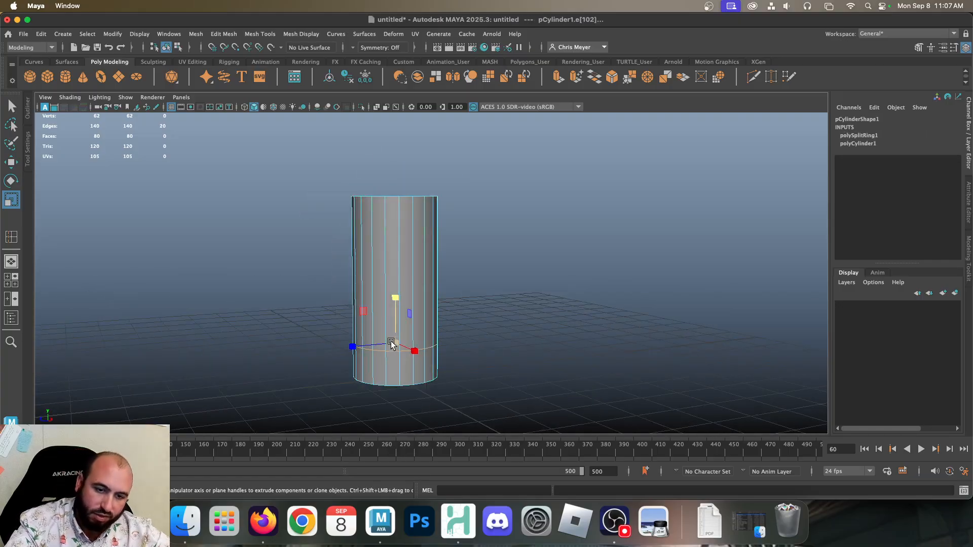
pyautogui.click(10, 200)
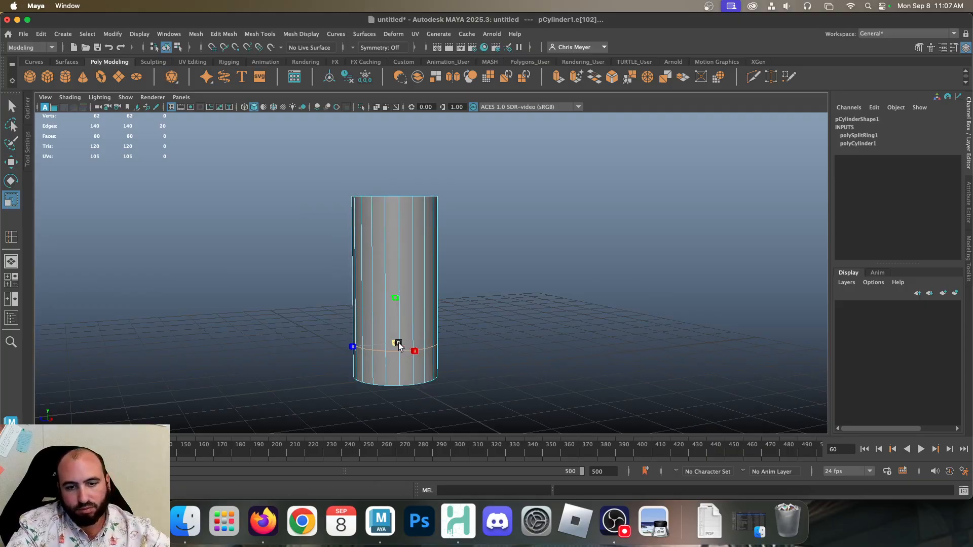
pyautogui.moveTo(396, 343); pyautogui.dragTo(354, 344)
# Insert an edge loop just above the narrow waist and scale it outward to start a rounded cup
pyautogui.click(260, 33)
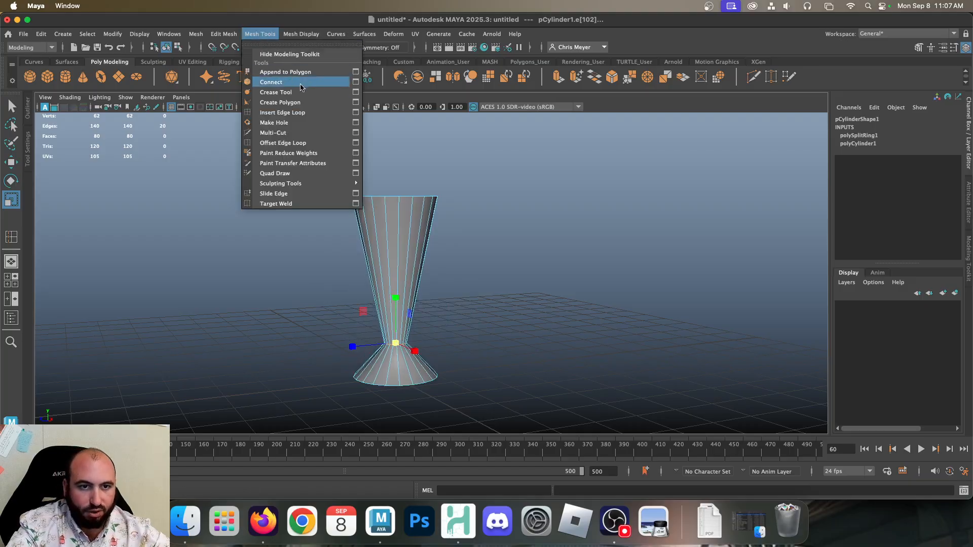
pyautogui.click(284, 108)
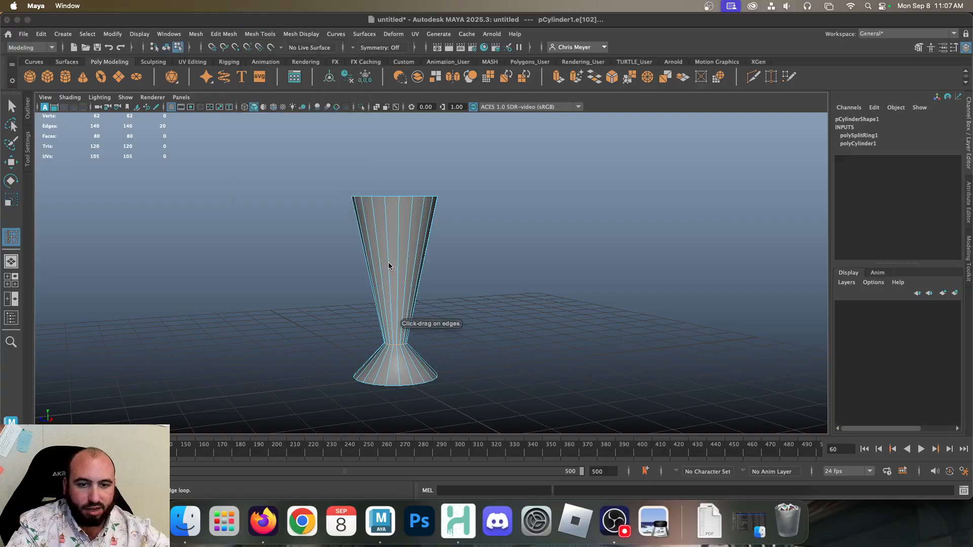
pyautogui.moveTo(390, 328); pyautogui.dragTo(390, 328)
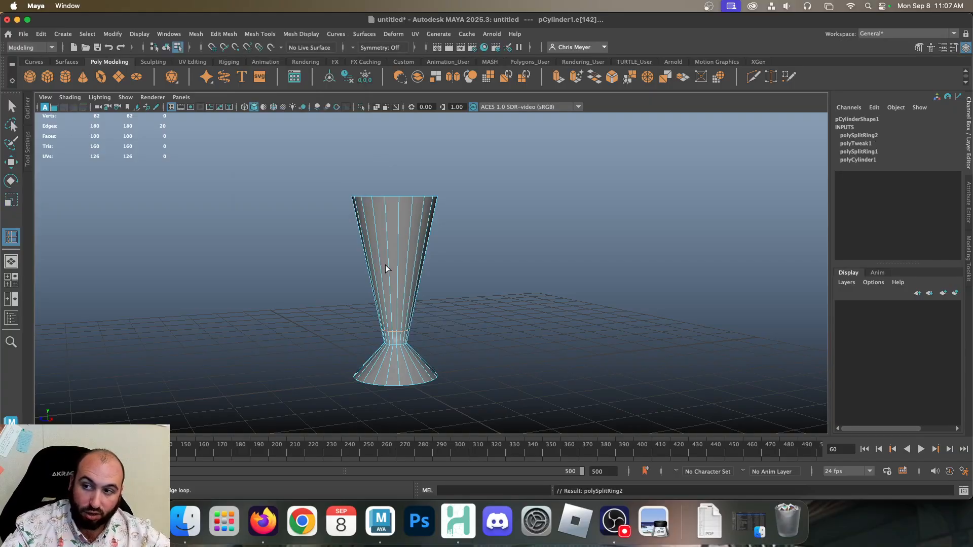
pyautogui.scroll(5, 397, 343)
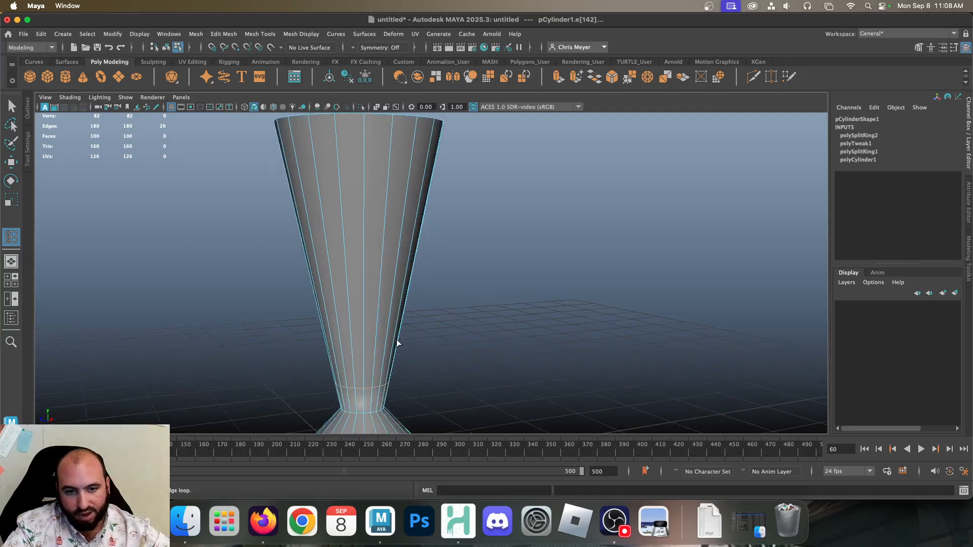
pyautogui.scroll(2, 396, 345)
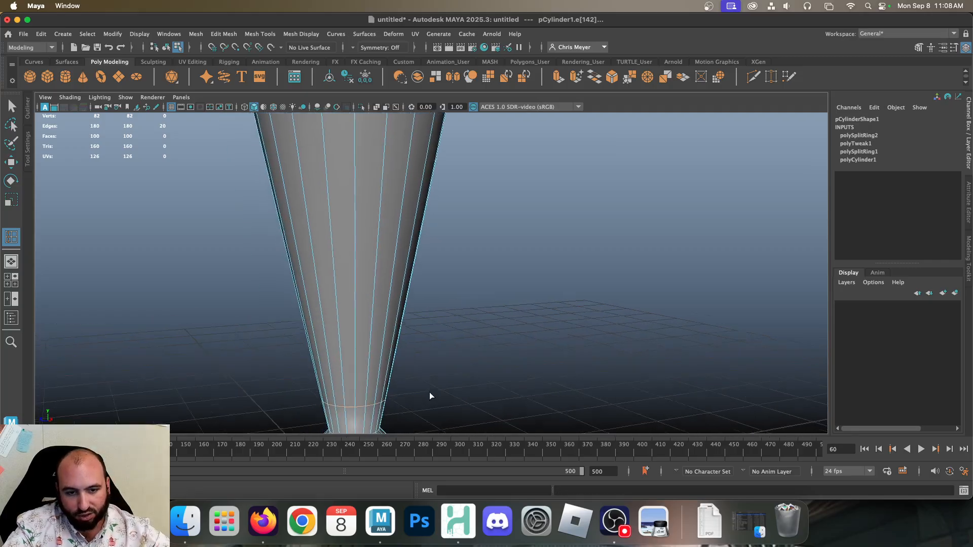
pyautogui.keyDown('alt'); pyautogui.moveTo(430, 394); pyautogui.dragTo(529, 264, button='middle'); pyautogui.keyUp('alt')
pyautogui.click(11, 200)
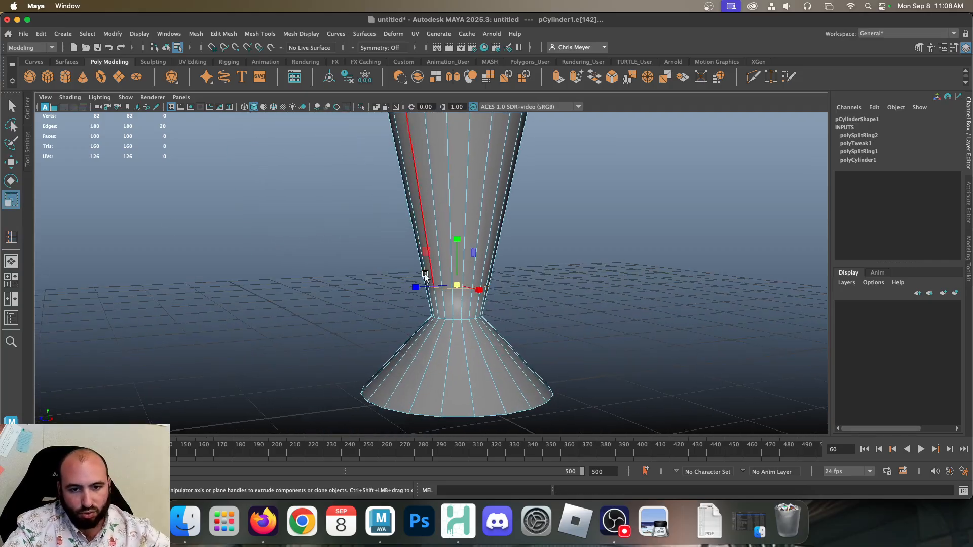
pyautogui.moveTo(460, 284); pyautogui.dragTo(616, 245)
# Insert another edge loop just above the lowest cup loop and scale it slightly outward
pyautogui.keyDown('alt'); pyautogui.moveTo(616, 245); pyautogui.dragTo(619, 319, button='middle'); pyautogui.keyUp('alt')
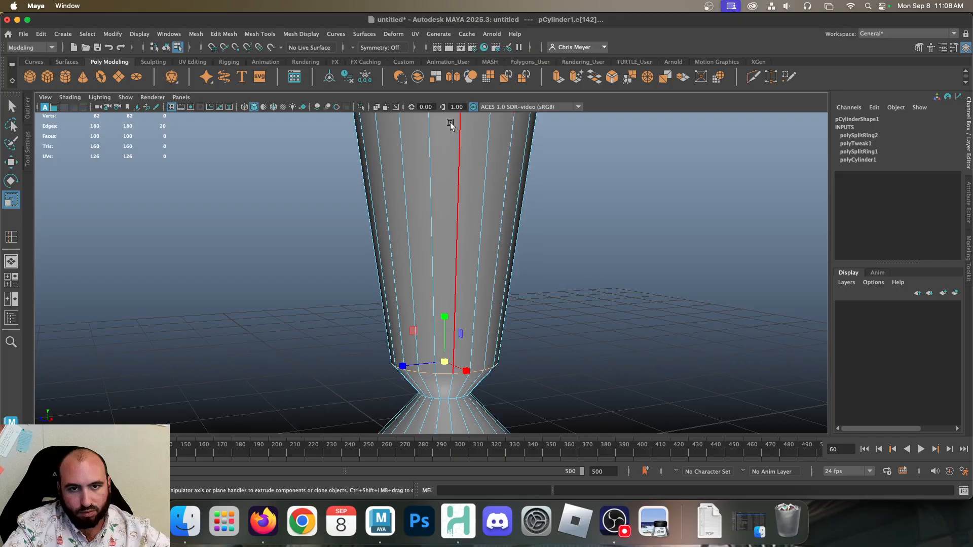
pyautogui.click(265, 34)
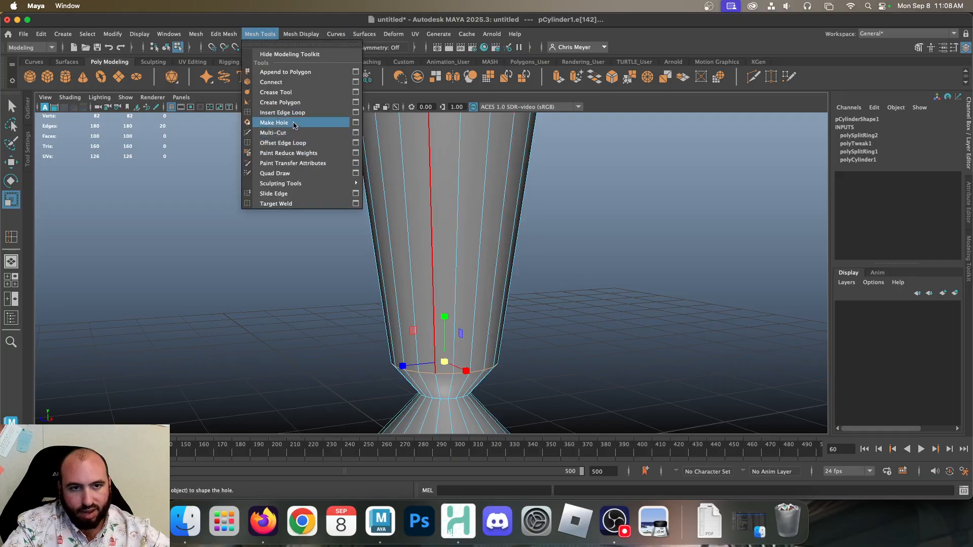
pyautogui.click(271, 109)
pyautogui.moveTo(432, 312); pyautogui.dragTo(434, 315)
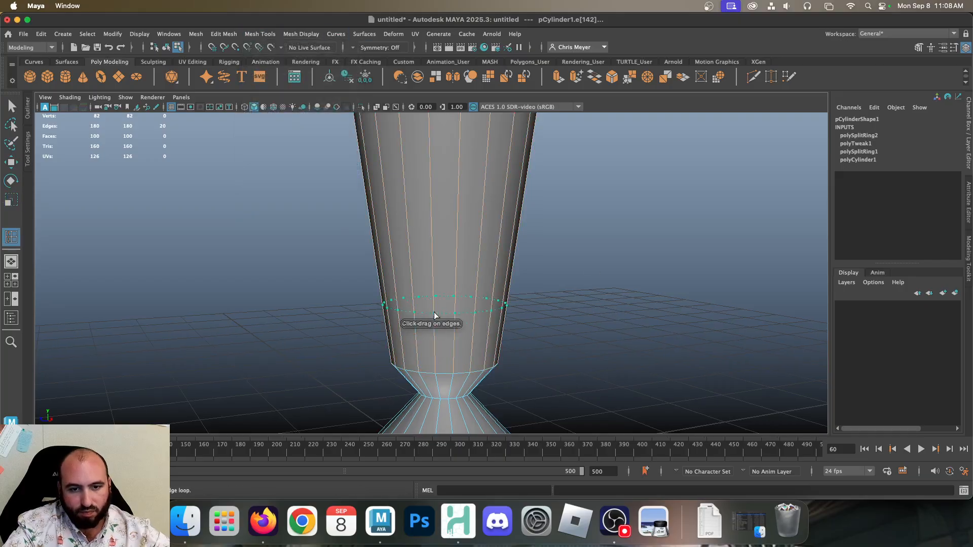
pyautogui.moveTo(434, 355); pyautogui.dragTo(458, 335)
pyautogui.press('r')
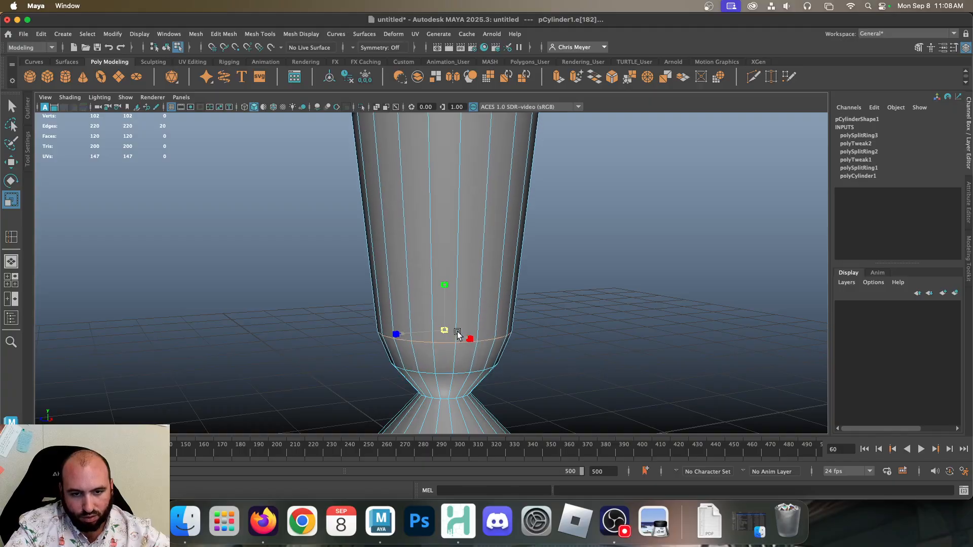
# Insert a third edge loop higher on the cup wall and widen it slightly to smooth the curve
pyautogui.click(260, 34)
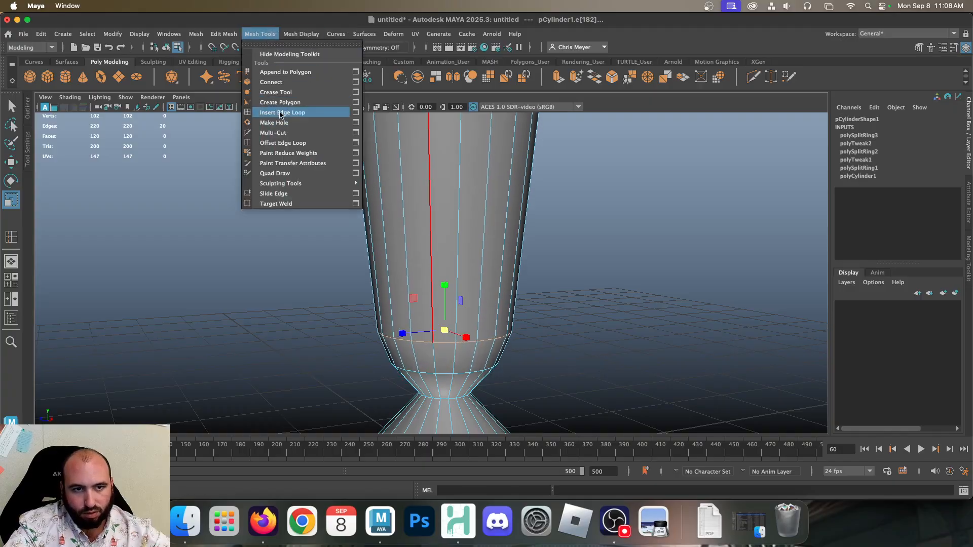
pyautogui.click(280, 112)
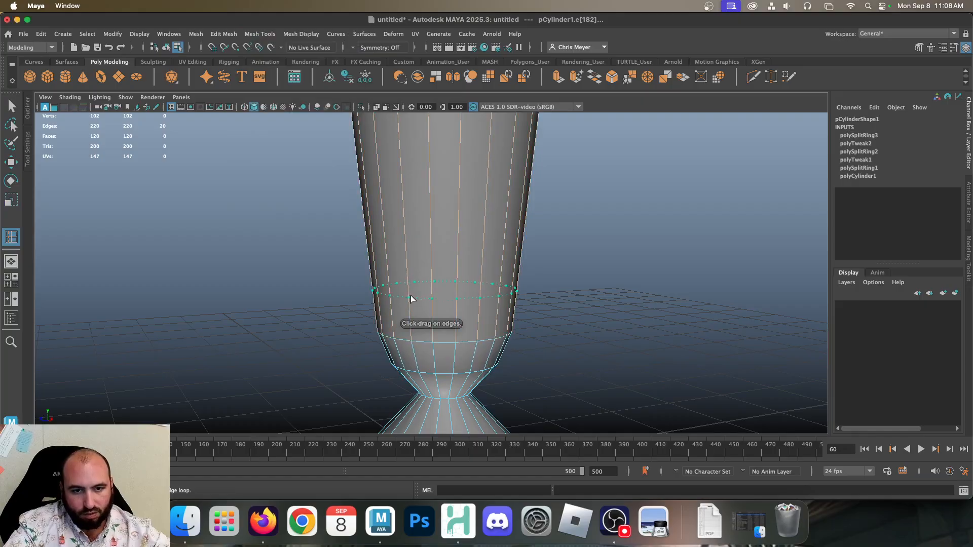
pyautogui.click(411, 302)
pyautogui.press('r')
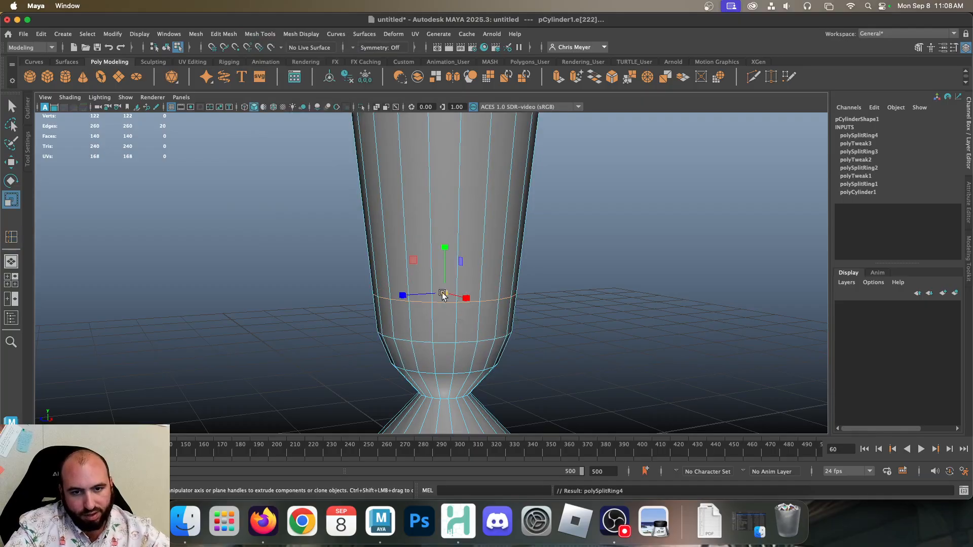
pyautogui.moveTo(446, 292); pyautogui.dragTo(448, 293)
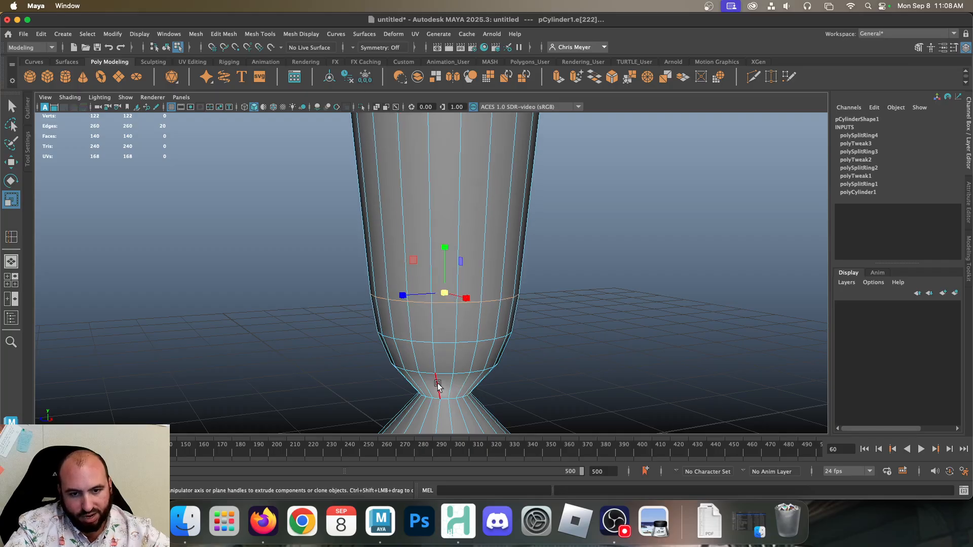
# Insert an edge loop between the waist and the lowest cup loop and scale it slightly outward
pyautogui.click(259, 34)
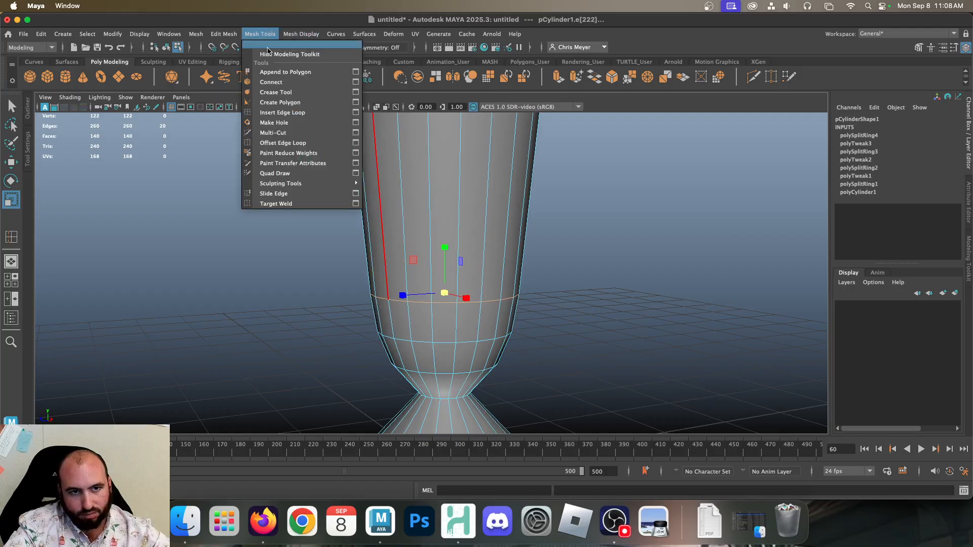
pyautogui.click(276, 110)
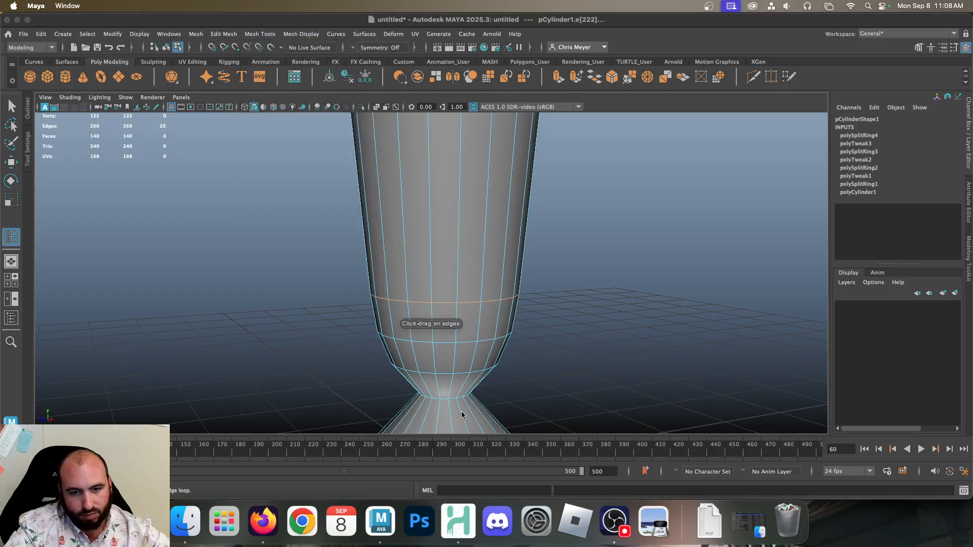
pyautogui.click(438, 389)
pyautogui.press('r')
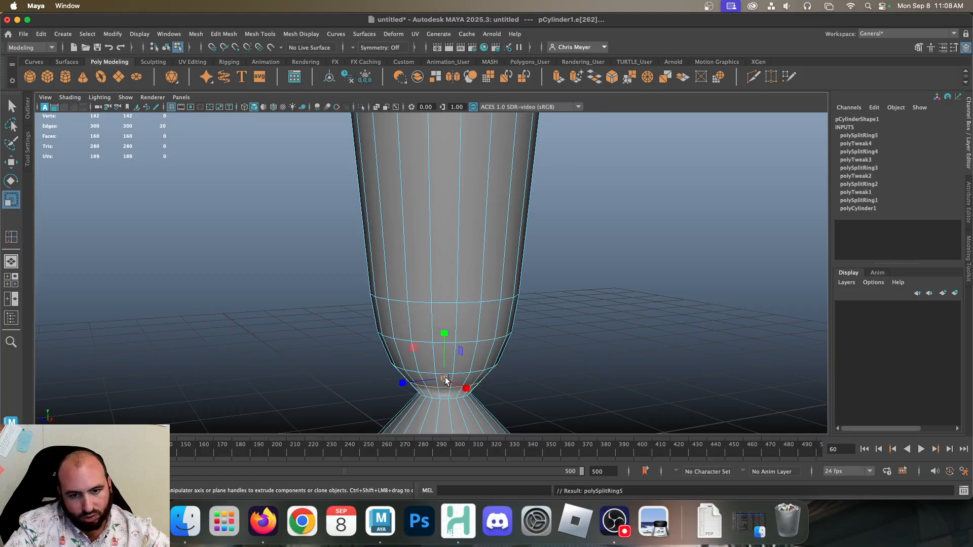
pyautogui.click(445, 378)
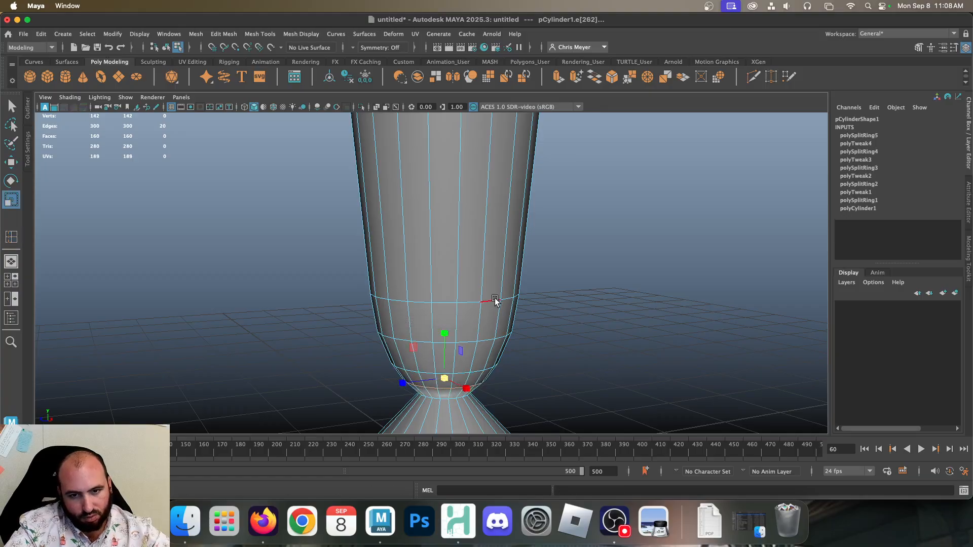
# Return to object mode, deselect the model and examine the goblet shape from several angles
pyautogui.moveTo(495, 299); pyautogui.dragTo(596, 182, button='right')
pyautogui.click(595, 238)
pyautogui.keyDown('alt'); pyautogui.moveTo(596, 357); pyautogui.dragTo(488, 372); pyautogui.keyUp('alt')
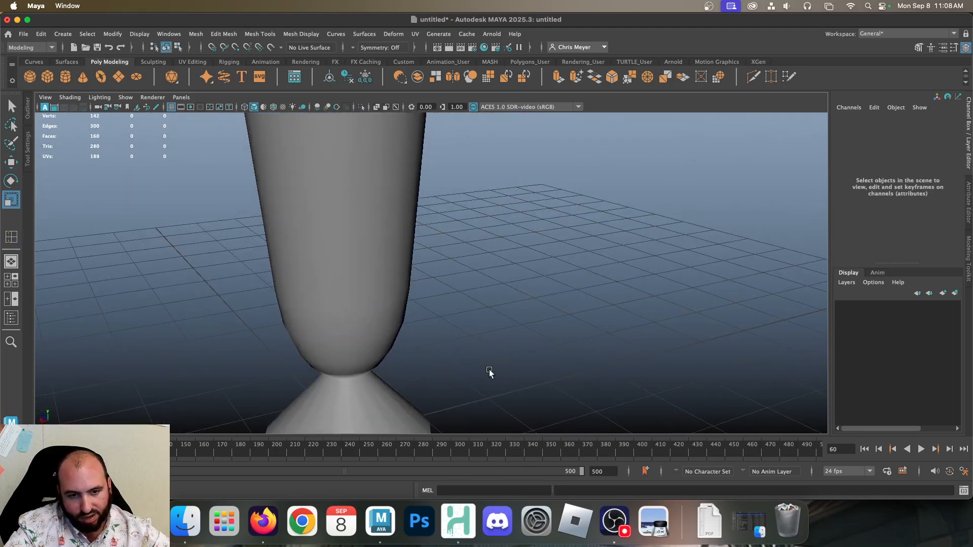
pyautogui.keyDown('alt'); pyautogui.moveTo(489, 372); pyautogui.dragTo(633, 321, button='middle'); pyautogui.keyUp('alt')
pyautogui.keyDown('alt'); pyautogui.moveTo(634, 321); pyautogui.dragTo(519, 265, button='right'); pyautogui.keyUp('alt')
pyautogui.keyDown('alt'); pyautogui.moveTo(519, 265); pyautogui.dragTo(521, 347, button='middle'); pyautogui.keyUp('alt')
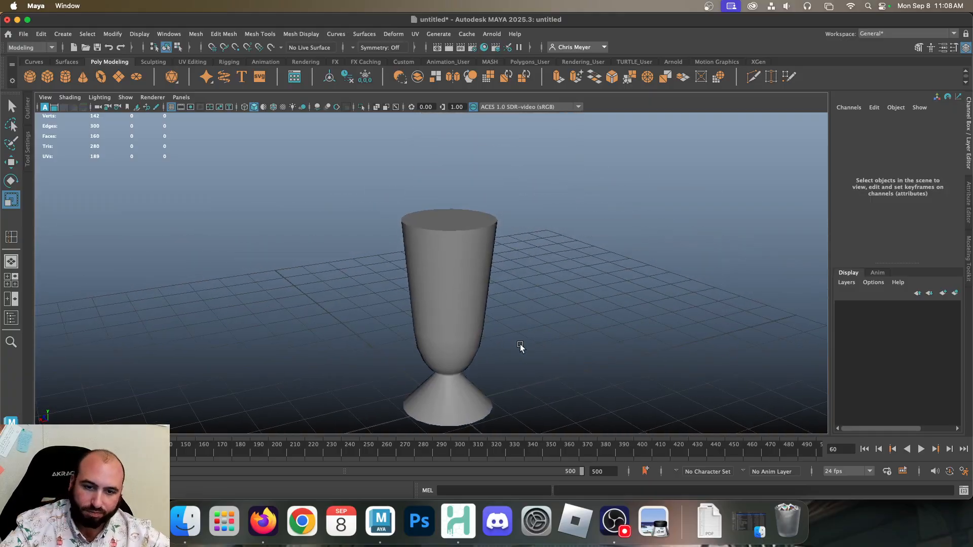
# Insert an edge loop just above the goblet's rounded cup bottom and scale it far outward into a wide flare
pyautogui.click(458, 320)
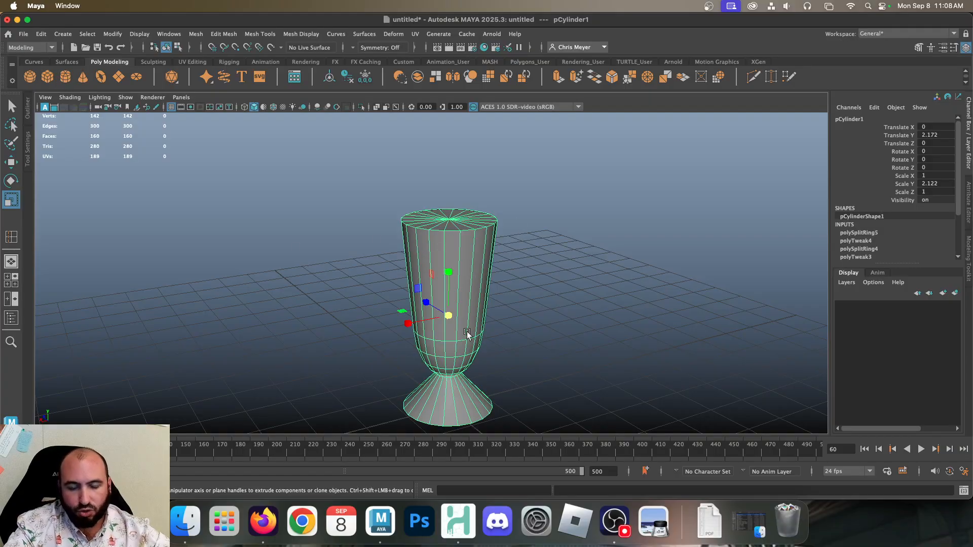
pyautogui.keyDown('alt'); pyautogui.moveTo(513, 339); pyautogui.dragTo(447, 320); pyautogui.keyUp('alt')
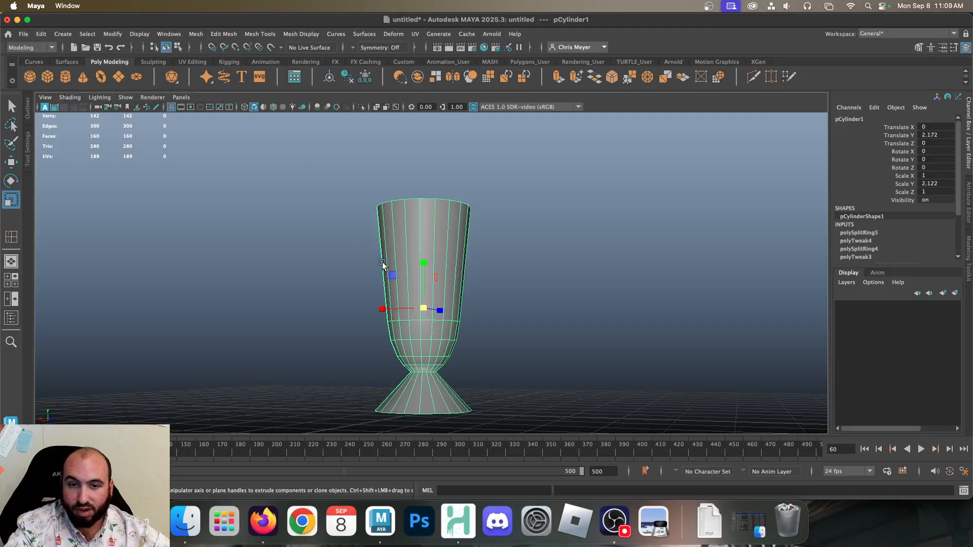
pyautogui.click(11, 237)
pyautogui.moveTo(434, 281); pyautogui.dragTo(499, 312)
pyautogui.press('r')
# Insert an edge loop just above the flared loop and scale it outward beyond the flare
pyautogui.press('g')
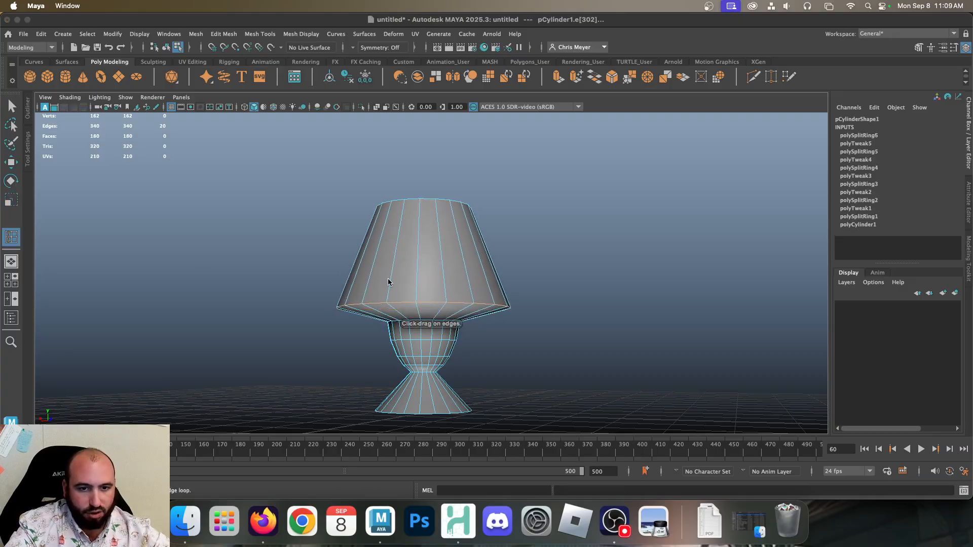
pyautogui.moveTo(393, 276); pyautogui.dragTo(467, 296)
pyautogui.press('r')
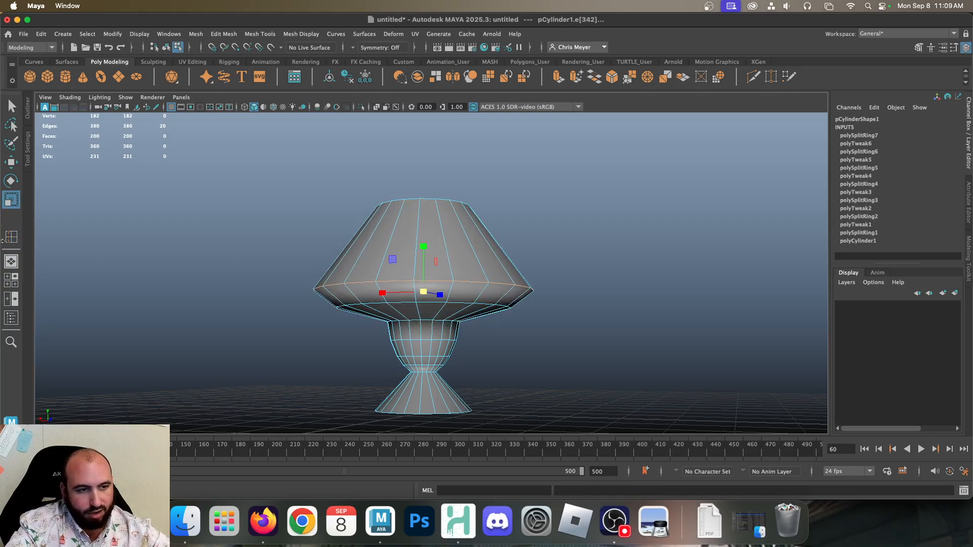
# Insert an edge loop between the widest loop and the top rim and scale it inward into a neck
pyautogui.press('g')
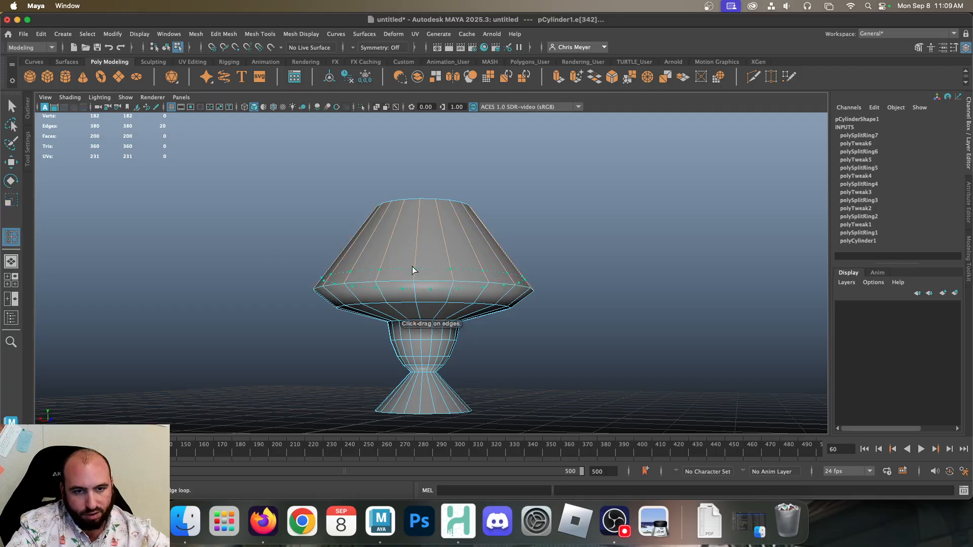
pyautogui.moveTo(413, 261); pyautogui.dragTo(337, 250)
pyautogui.press('r')
# Return to object mode, deselect the model and examine the reshaped silhouette
pyautogui.moveTo(451, 197); pyautogui.dragTo(512, 180, button='right')
pyautogui.click(532, 170)
pyautogui.keyDown('alt'); pyautogui.moveTo(531, 170); pyautogui.dragTo(544, 238); pyautogui.keyUp('alt')
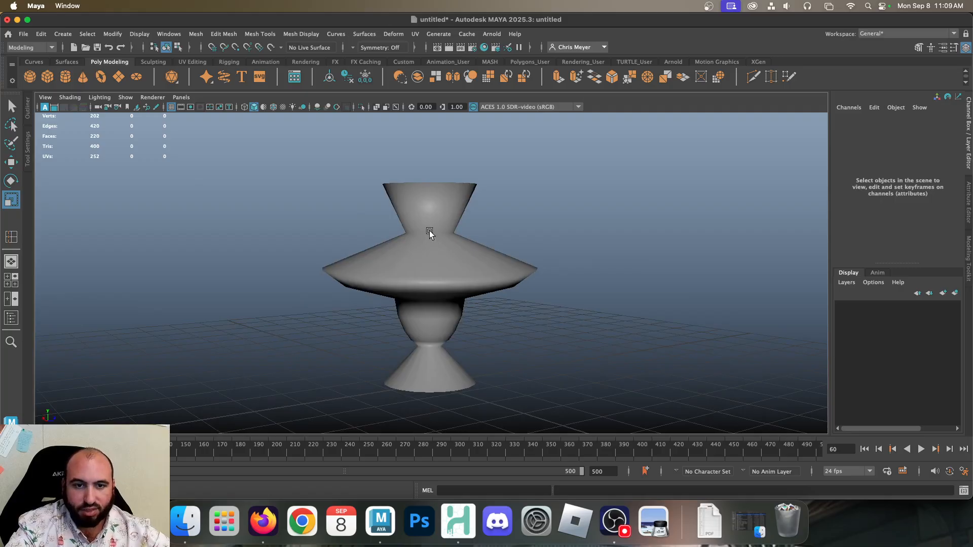
pyautogui.click(357, 257)
pyautogui.click(556, 242)
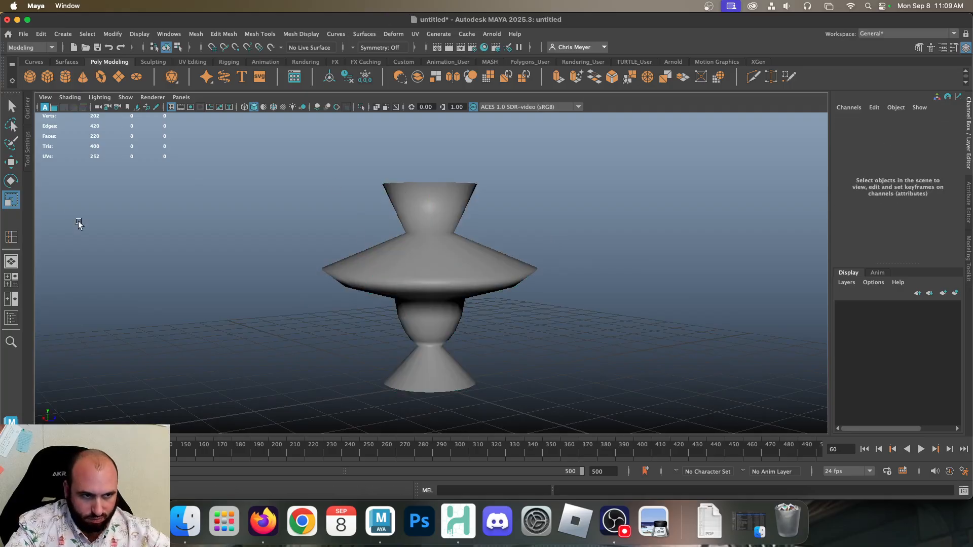
# Select the model's widest edge loop in edge mode and scale it inward
pyautogui.click(432, 242)
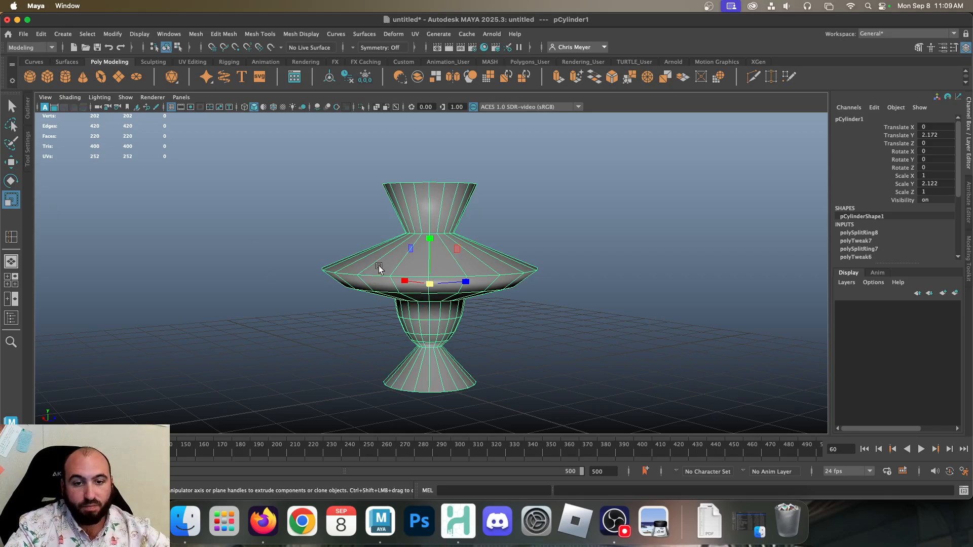
pyautogui.moveTo(343, 278); pyautogui.dragTo(366, 109, button='right')
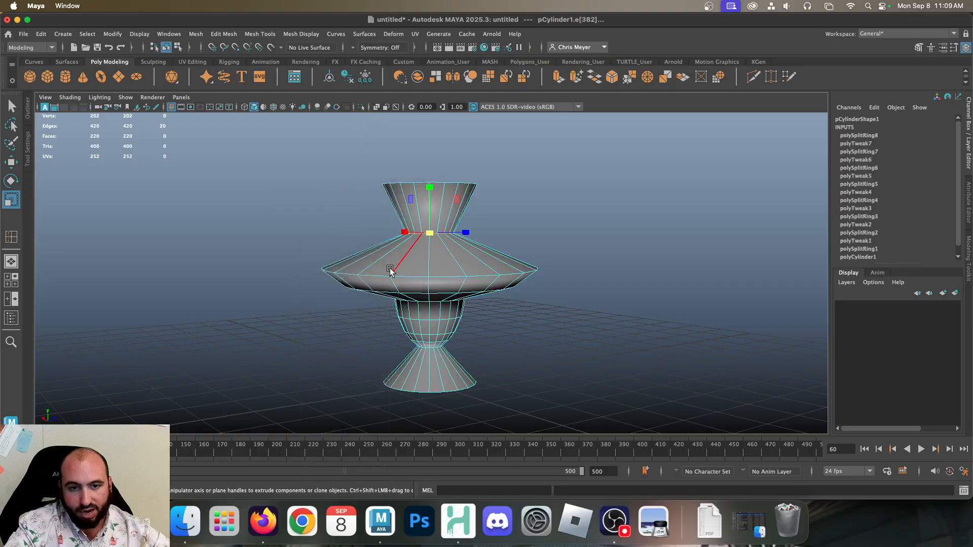
pyautogui.doubleClick(379, 276)
pyautogui.moveTo(481, 247); pyautogui.dragTo(393, 256, button='middle')
# Move the selected edge loop up close to the neck and scale it further inward
pyautogui.press('w')
pyautogui.moveTo(432, 215); pyautogui.dragTo(430, 199, button='middle')
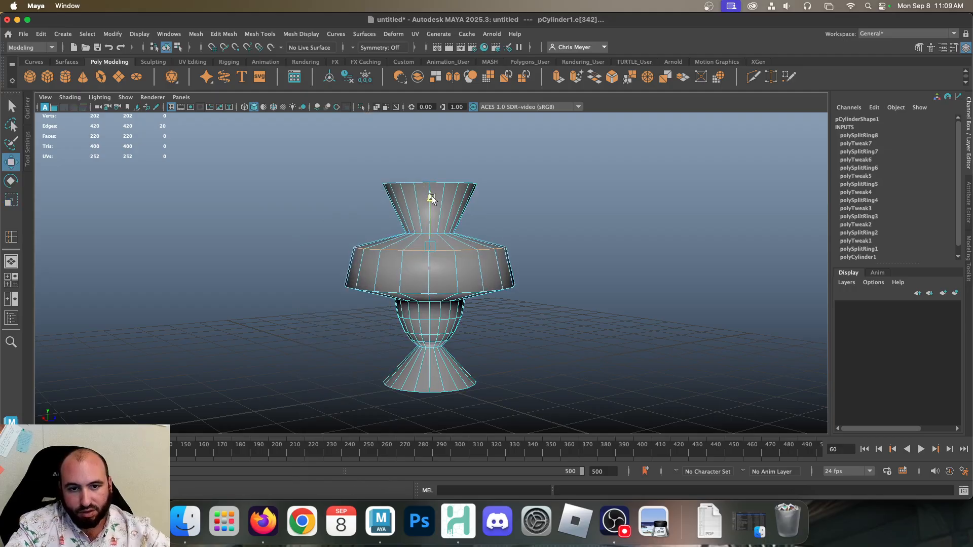
pyautogui.press('r')
pyautogui.moveTo(420, 246); pyautogui.dragTo(404, 246)
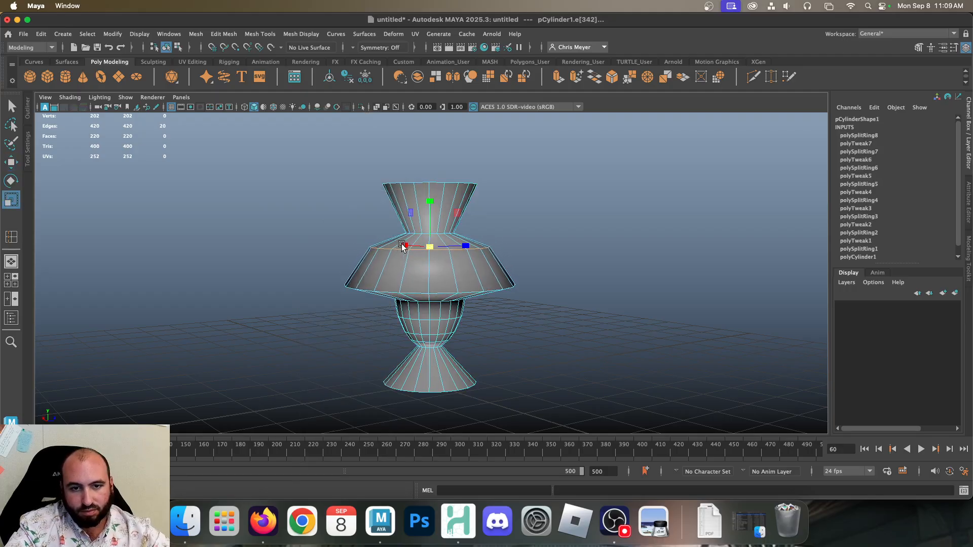